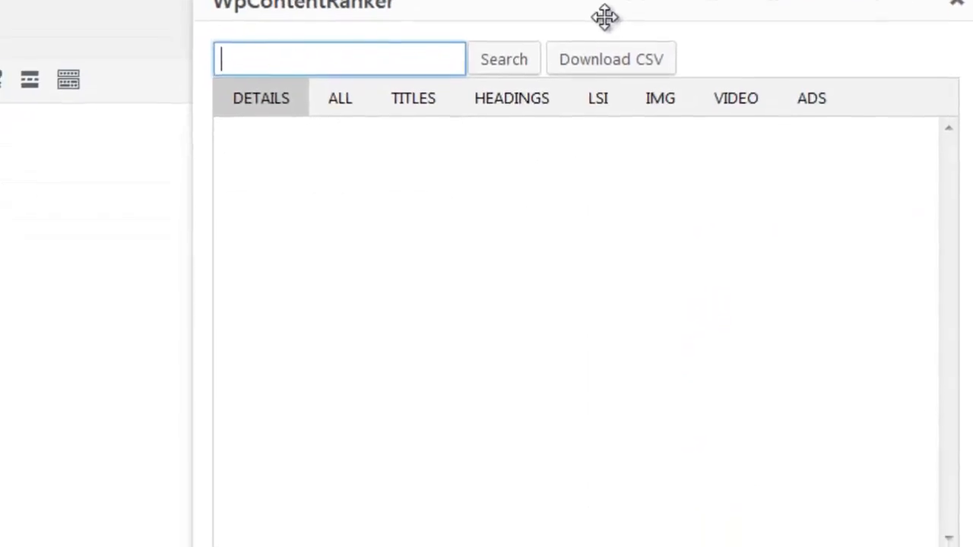
Step: Run a WpContentRanker search for the keyword "learn how to salsa dance"
type("learn h")
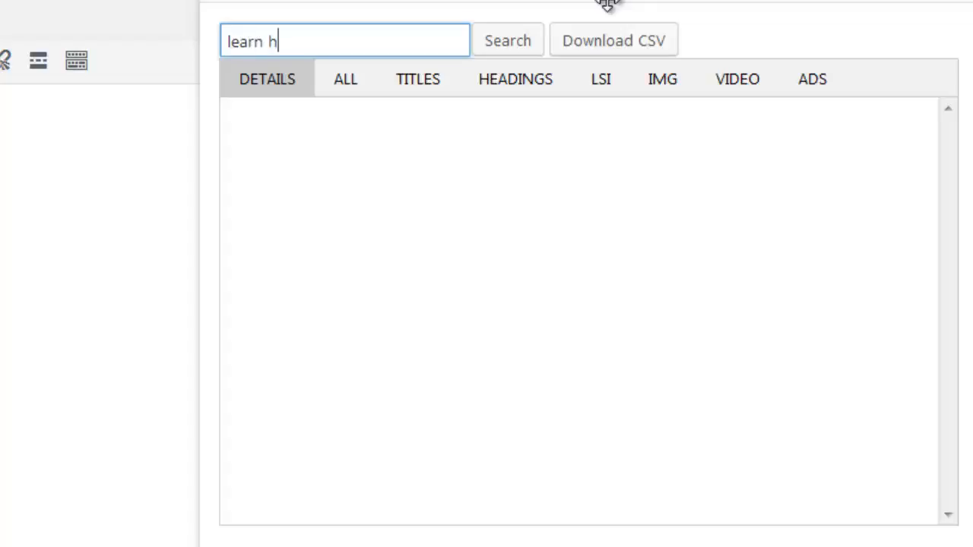
type("ow to salsa dance")
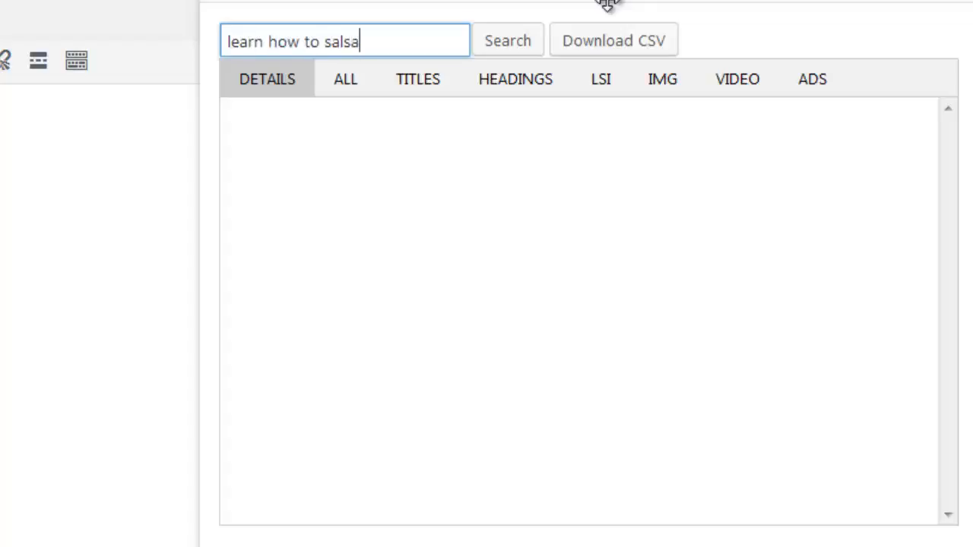
left_click(518, 42)
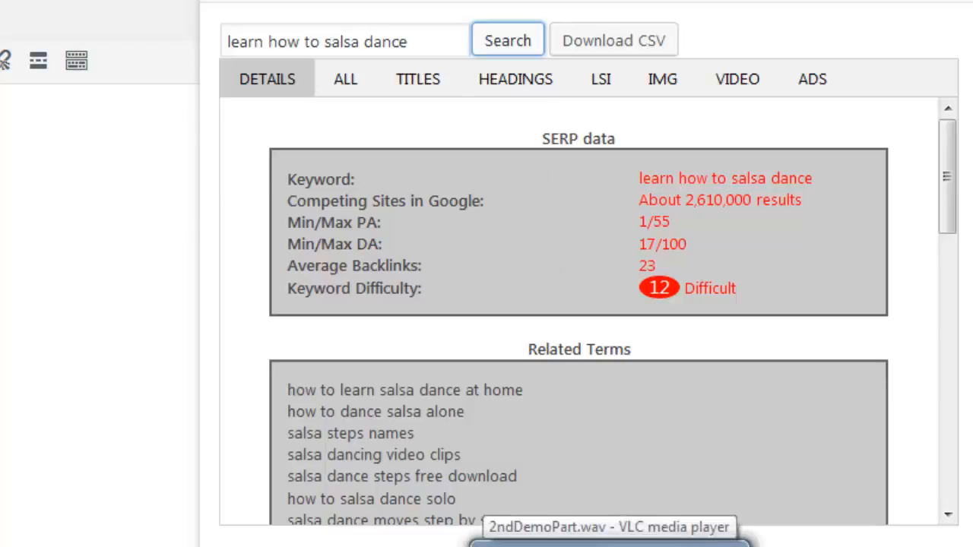
left_click(610, 546)
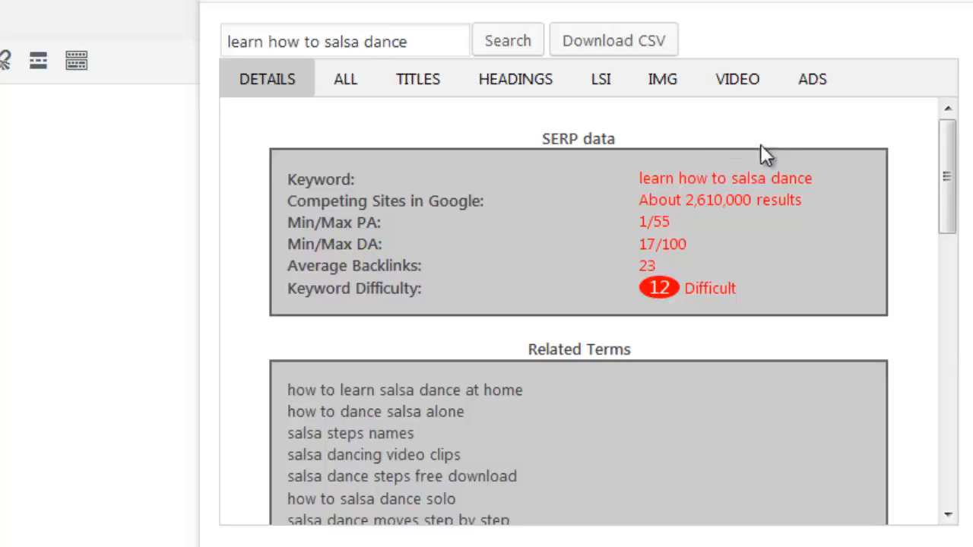
Step: Look over the keyword's details from SERP data to videos, and check the number of competing sites in Google
scroll(770, 175, "down", 3)
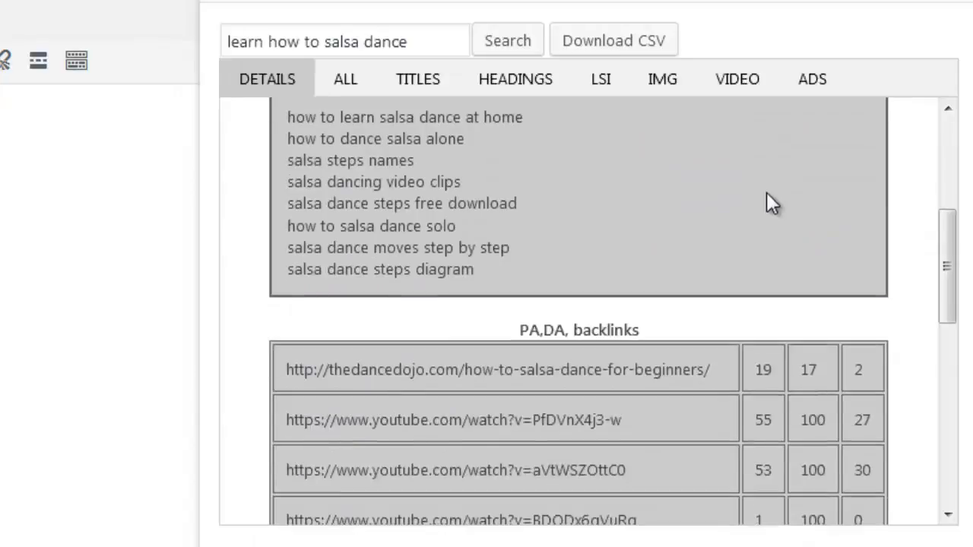
scroll(765, 213, "up", 1)
scroll(764, 224, "down", 4)
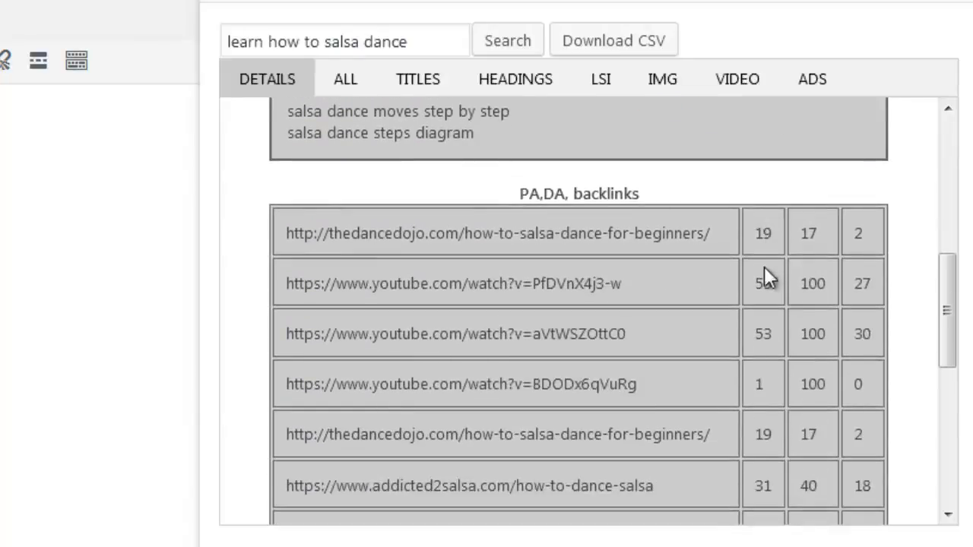
scroll(766, 285, "down", 6)
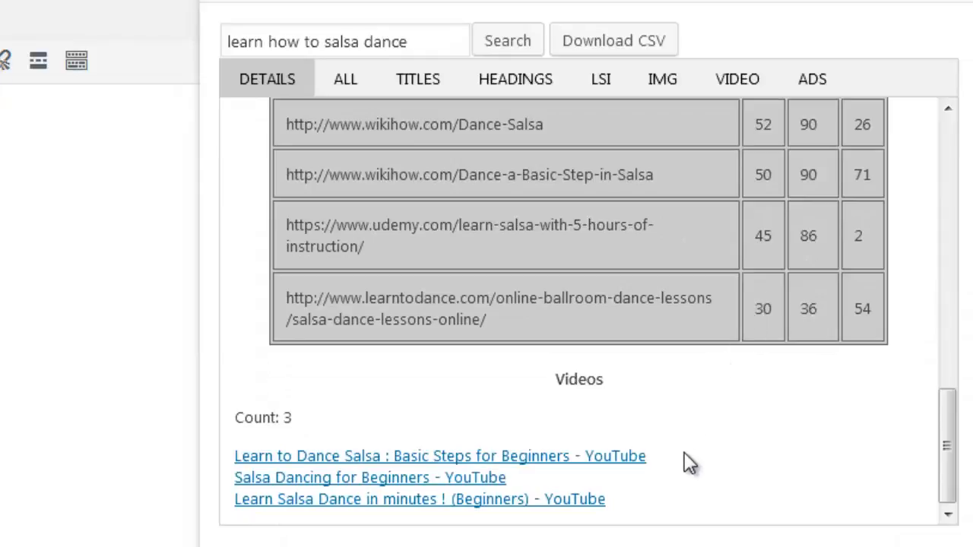
scroll(684, 456, "up", 12)
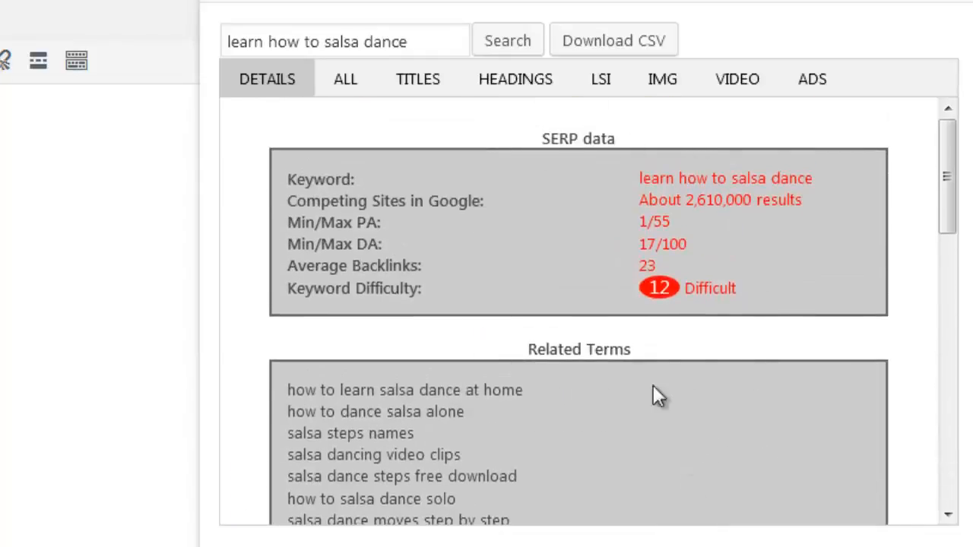
left_click_drag(805, 199, 647, 199)
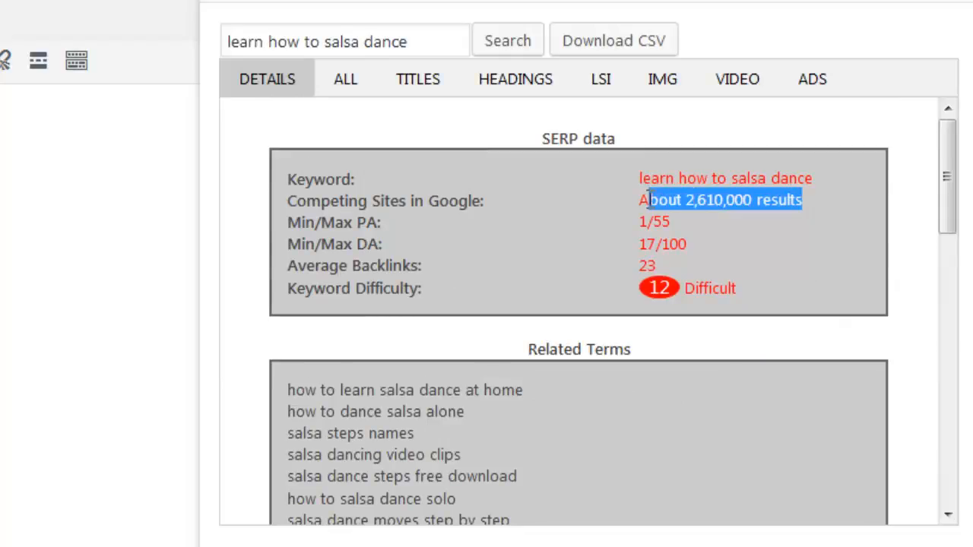
left_click(650, 199)
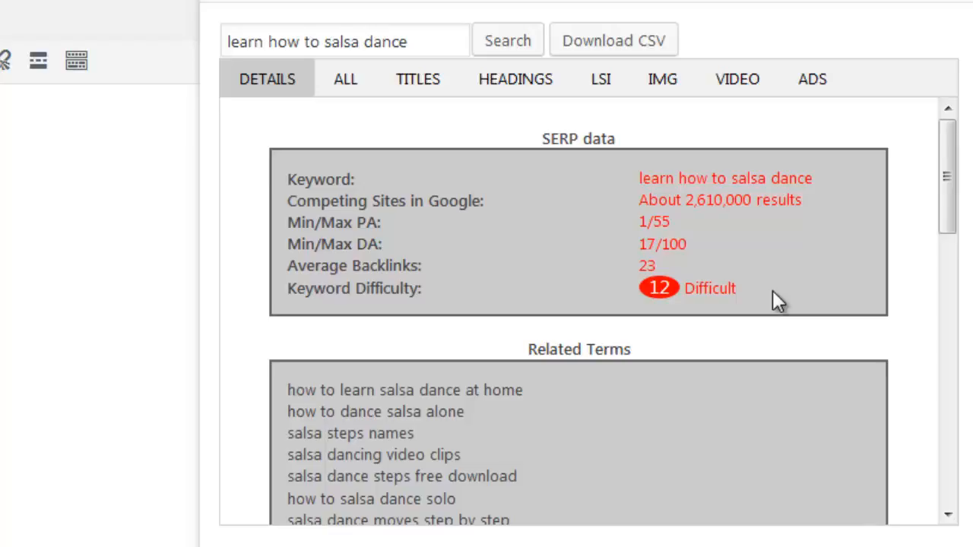
Step: Examine the related terms, the PA, DA and backlink figures of each ranking page, and the listed videos
scroll(769, 309, "down", 3)
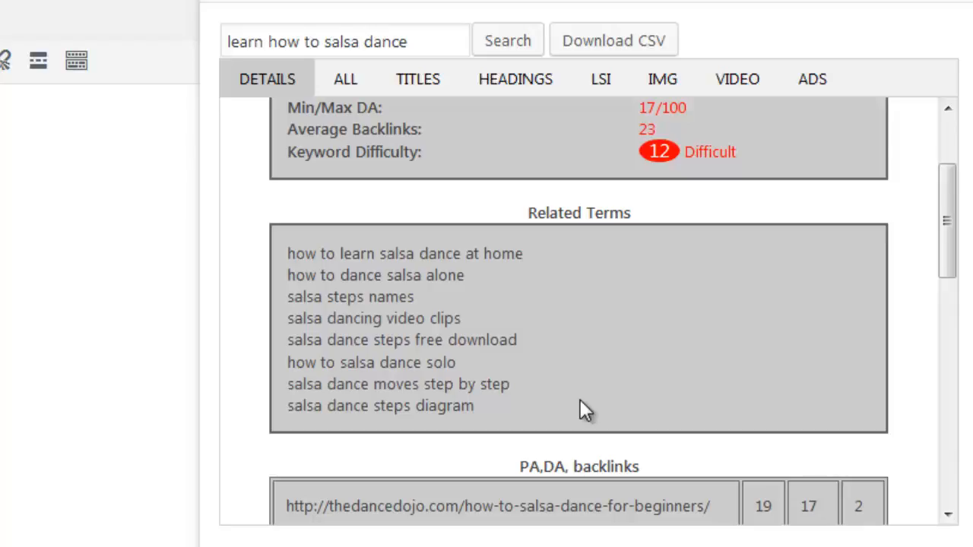
scroll(870, 384, "down", 5)
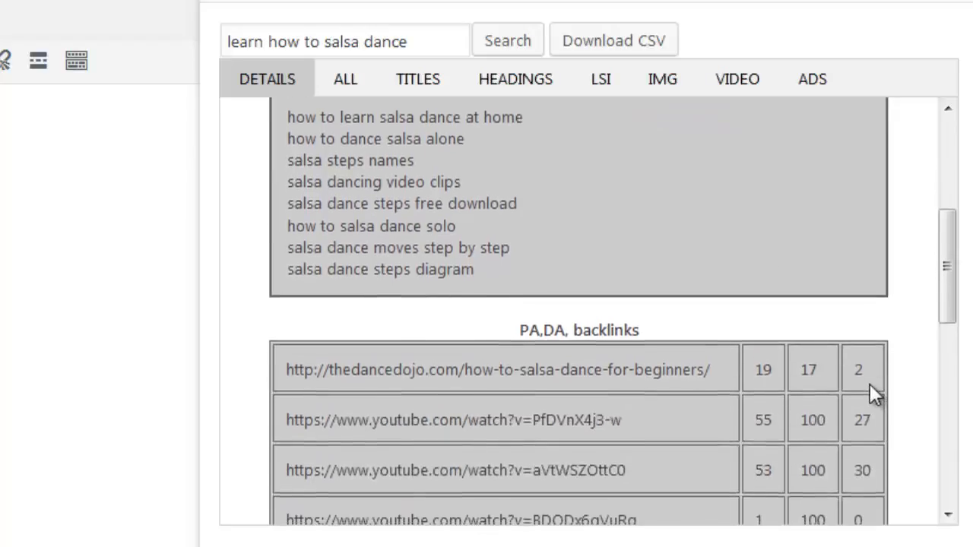
left_click_drag(952, 330, 953, 351)
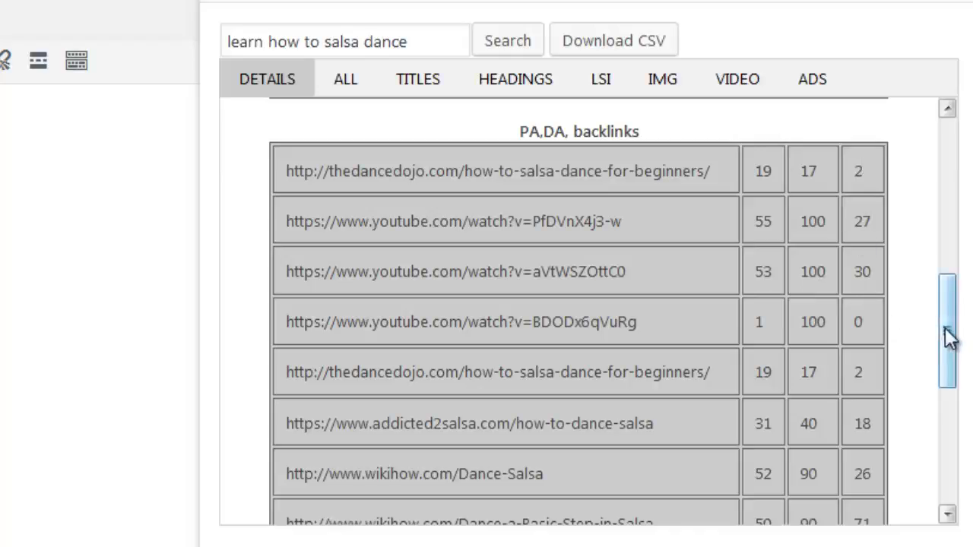
left_click_drag(945, 332, 947, 465)
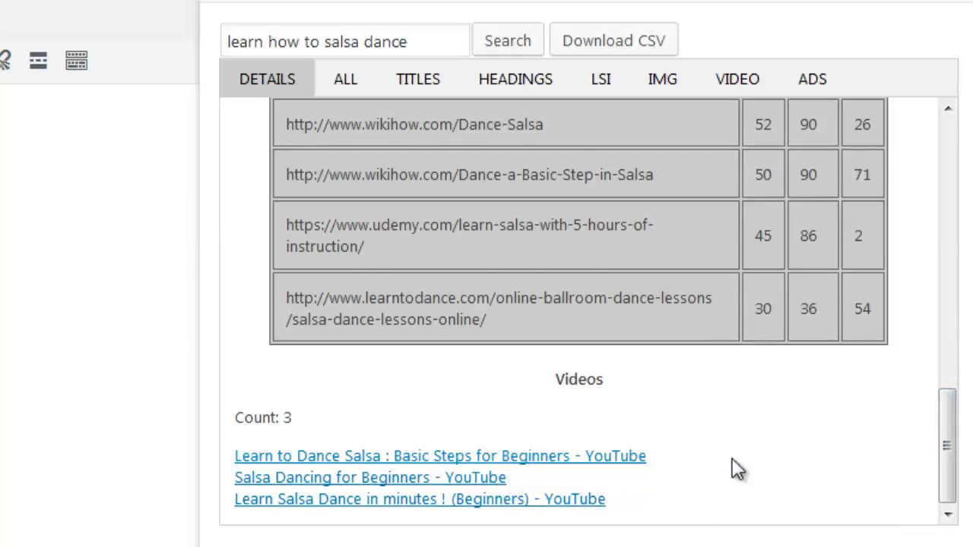
scroll(734, 465, "up", 9)
scroll(733, 459, "up", 3)
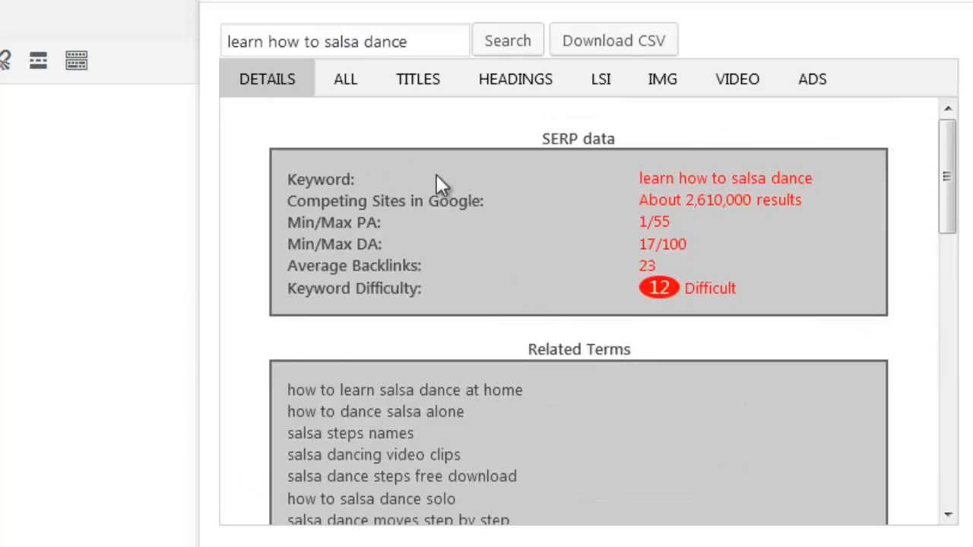
Step: Show the full content of all ranking pages and read through the first page's text
left_click(354, 97)
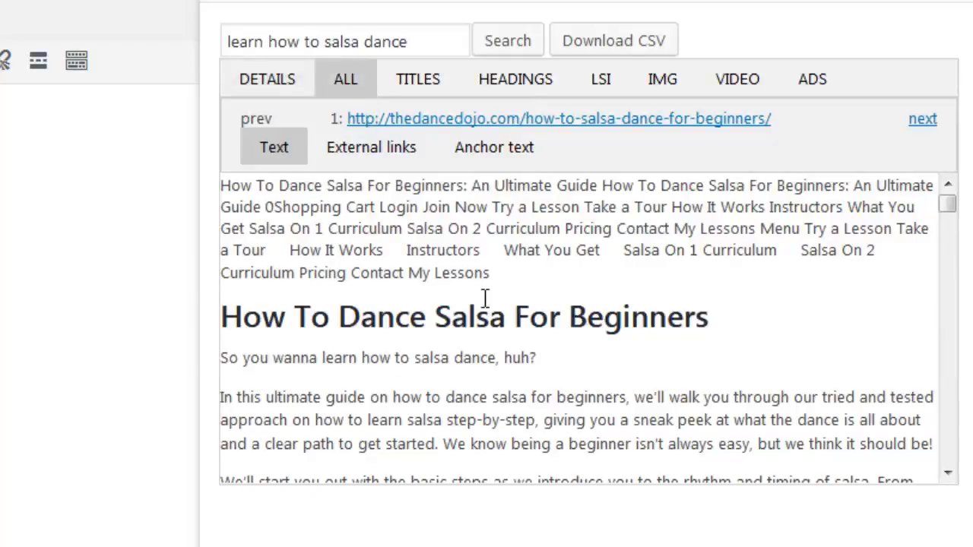
scroll(739, 320, "down", 15)
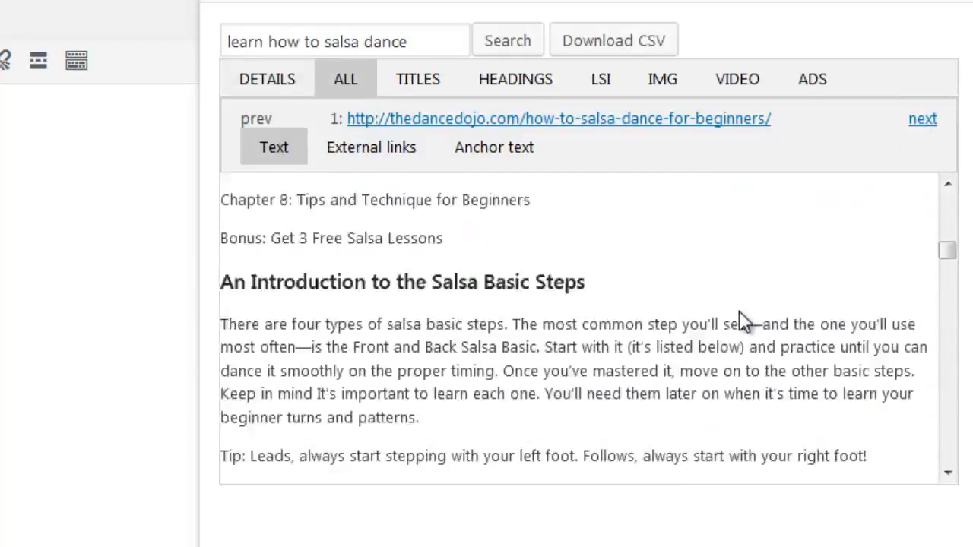
scroll(684, 376, "up", 3)
scroll(683, 380, "up", 10)
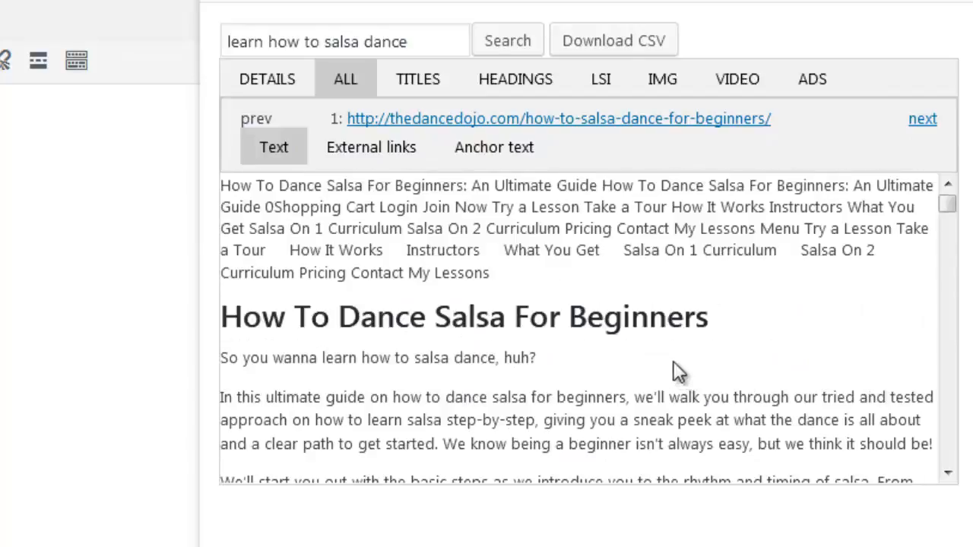
Step: Browse ahead to the sixth ranking page, addicted2salsa.com, and view its external links and anchor text
left_click(918, 122)
left_click(920, 120)
left_click(919, 120)
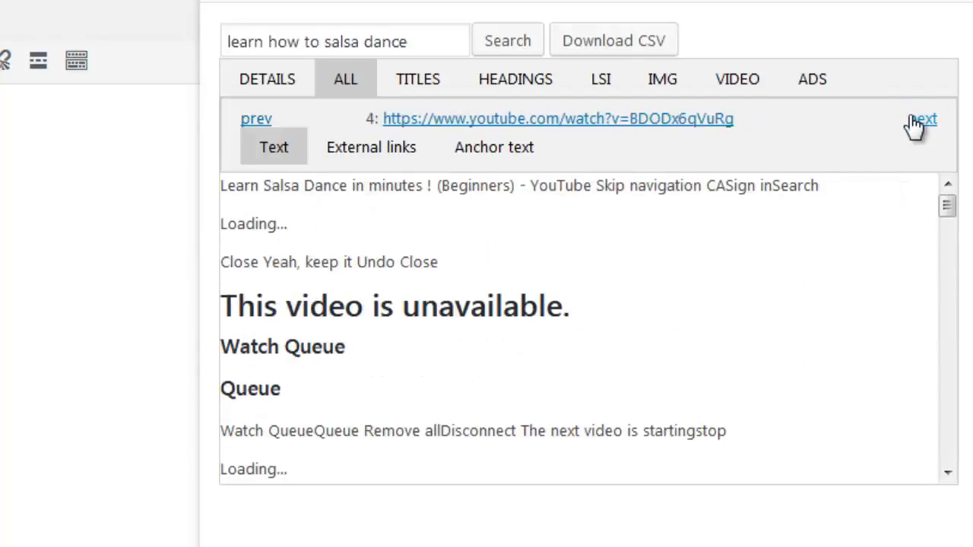
left_click(919, 120)
left_click(920, 120)
left_click(393, 152)
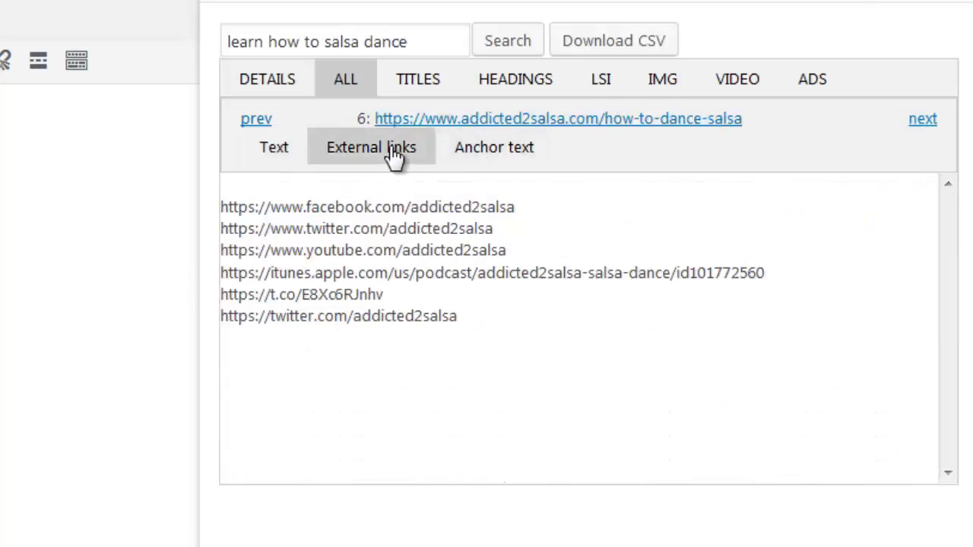
left_click(498, 152)
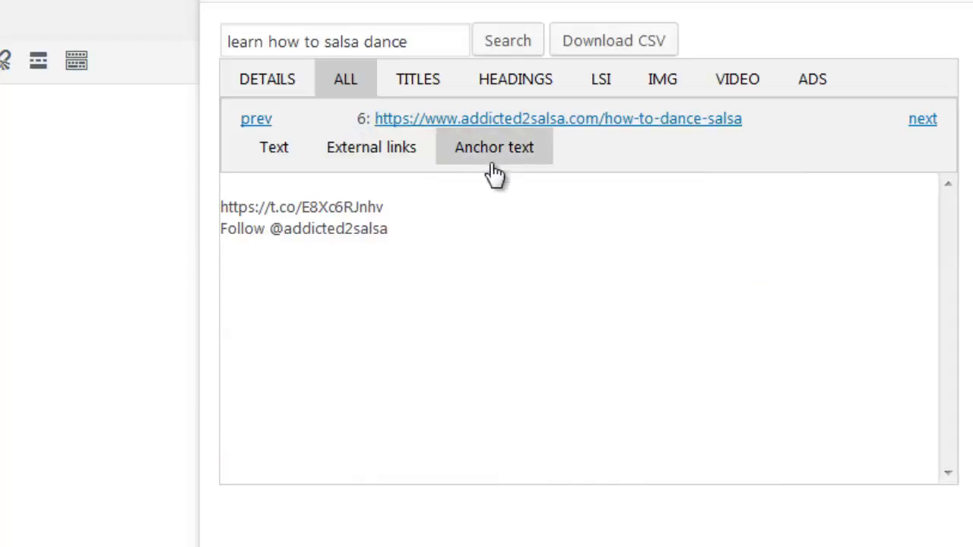
Step: View the anchor text, external links and text of the seventh ranking page, the wikiHow Dance-Salsa article
left_click(920, 122)
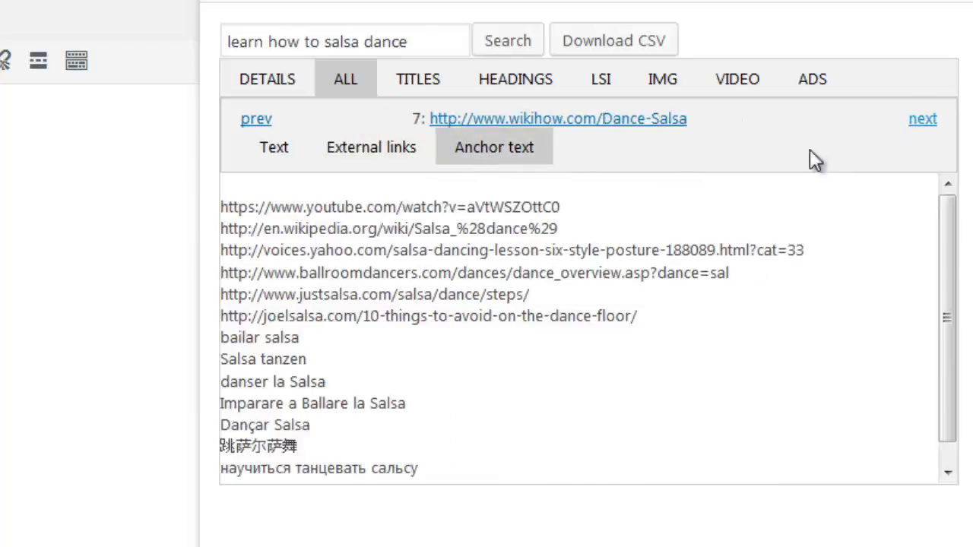
left_click(399, 156)
left_click(278, 151)
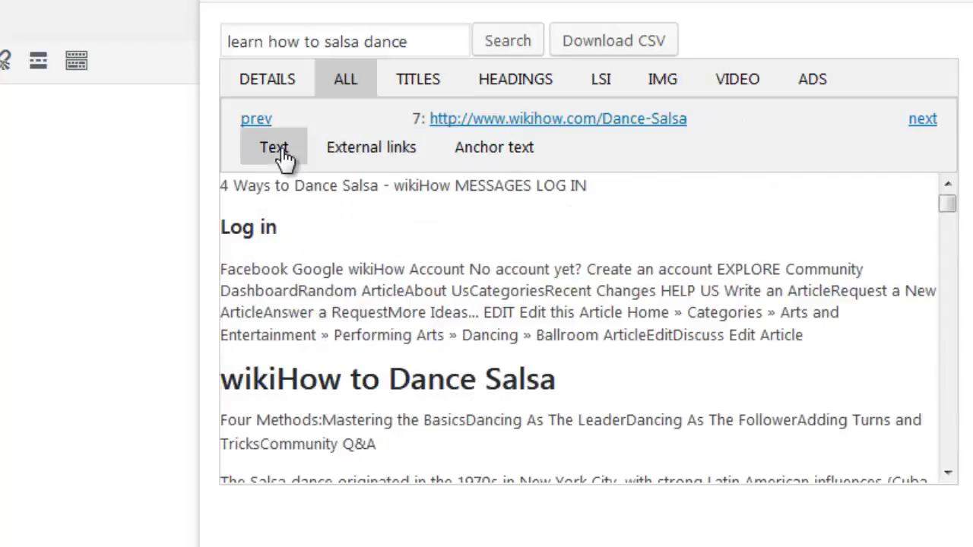
Step: Go back through the ranking pages to the text of the first one, thedancedojo.com
left_click(260, 129)
left_click(260, 129)
left_click(260, 129)
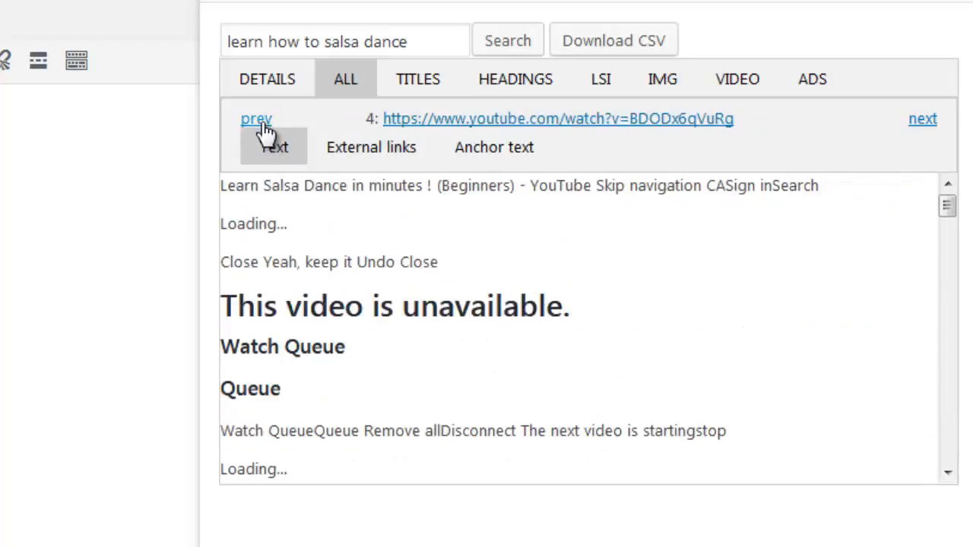
left_click(260, 129)
left_click(260, 129)
left_click(260, 129)
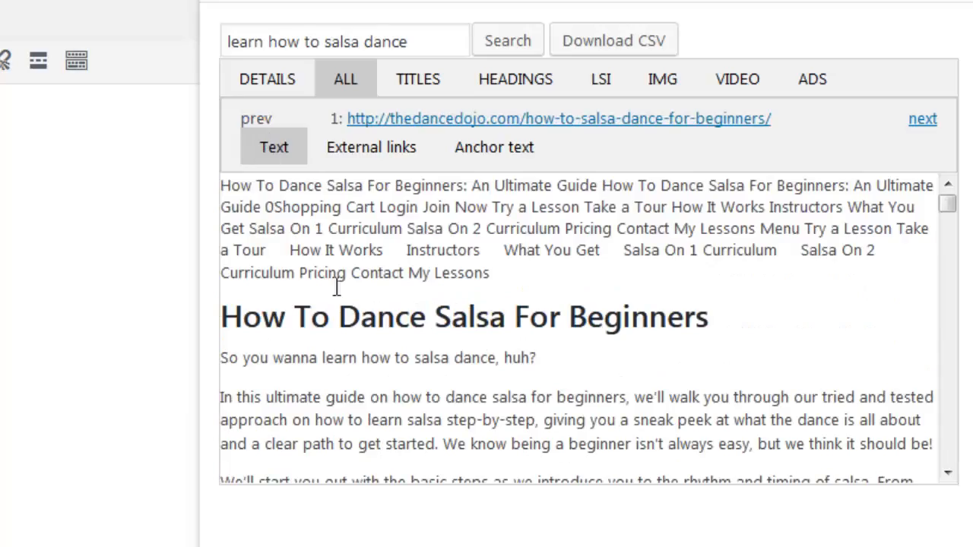
Step: Enlarge the WpContentRanker window and reposition it so the post editor stays accessible beside the article text
scroll(340, 300, "down", 3)
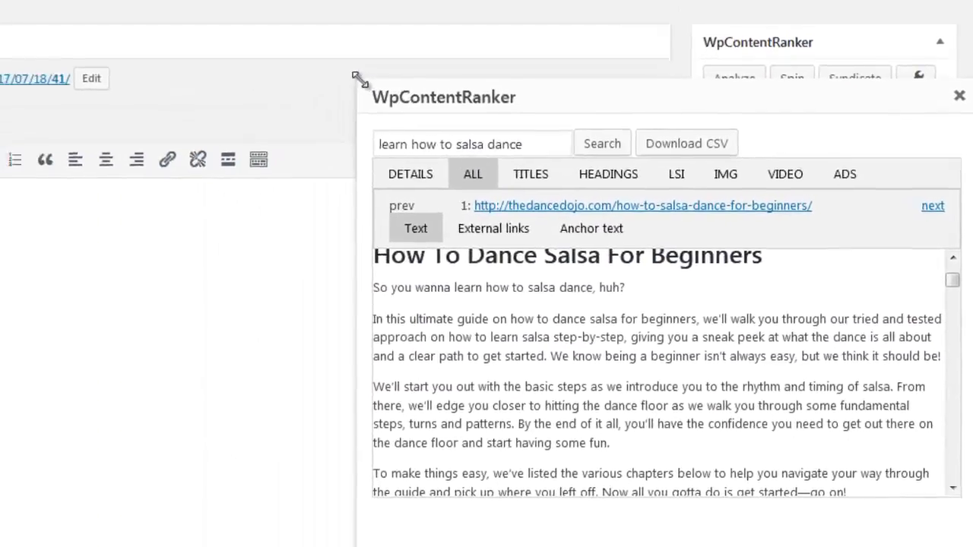
left_click_drag(360, 80, 260, 0)
left_click_drag(388, 2, 486, 53)
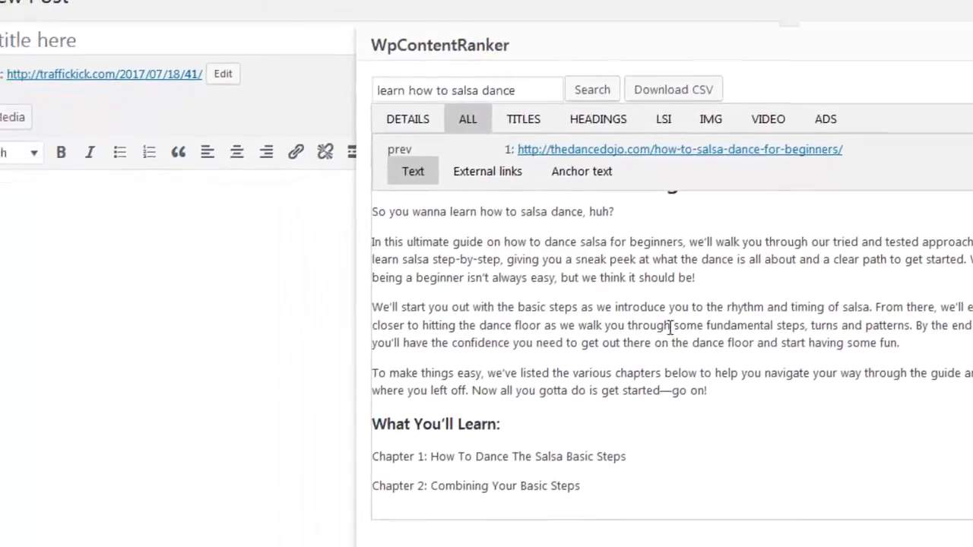
Step: Place the first page's paragraphs starting "We'll start you out" and "To make things easy" into the post body
left_click_drag(707, 390, 373, 307)
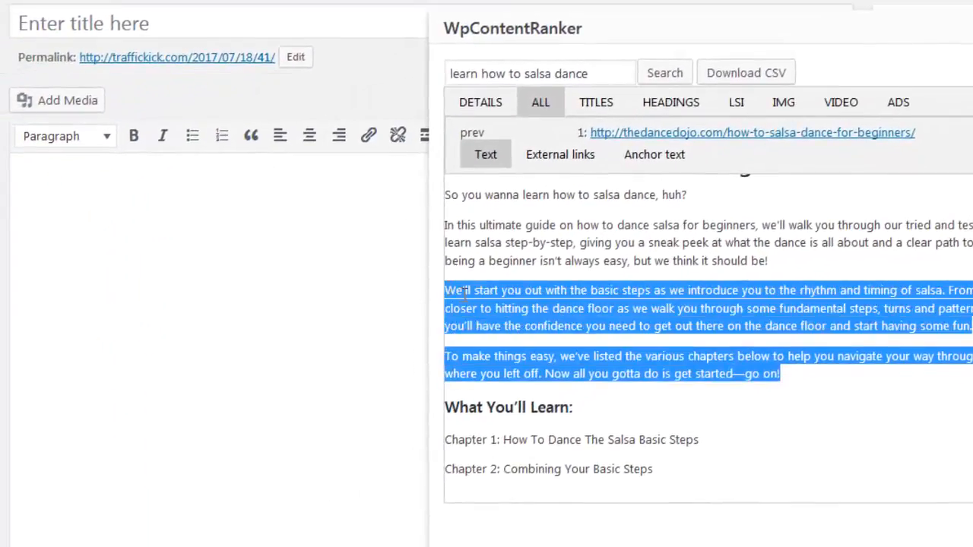
left_click_drag(461, 292, 149, 296)
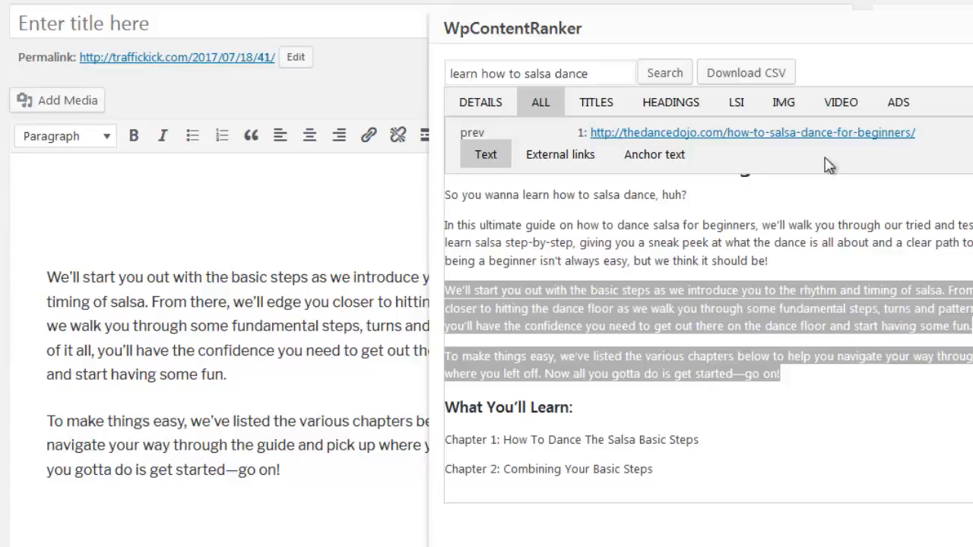
Step: Open the fifth ranking page's text and place its "To make things easy" paragraph below the existing text in the post
left_click(972, 133)
left_click(972, 132)
left_click(972, 132)
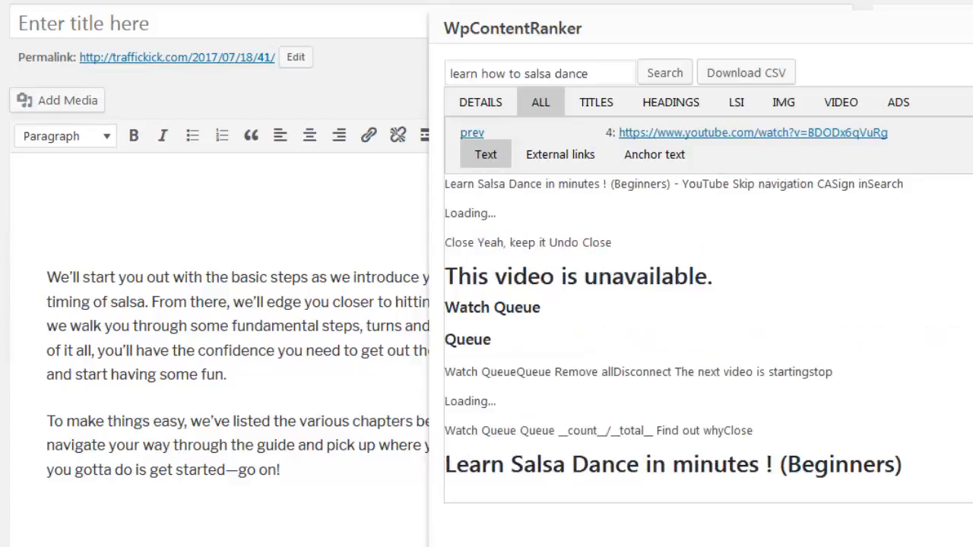
left_click(972, 132)
scroll(753, 418, "down", 2)
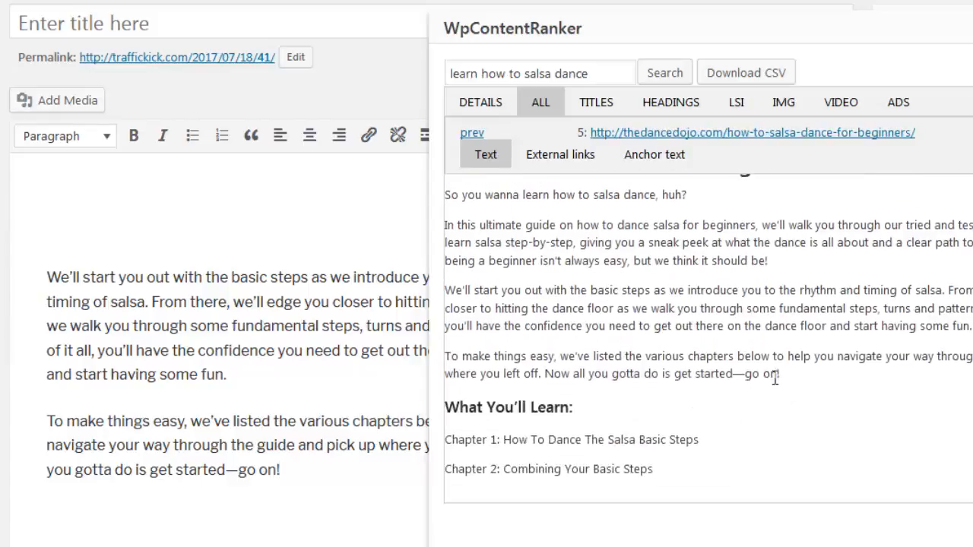
left_click_drag(774, 378, 217, 541)
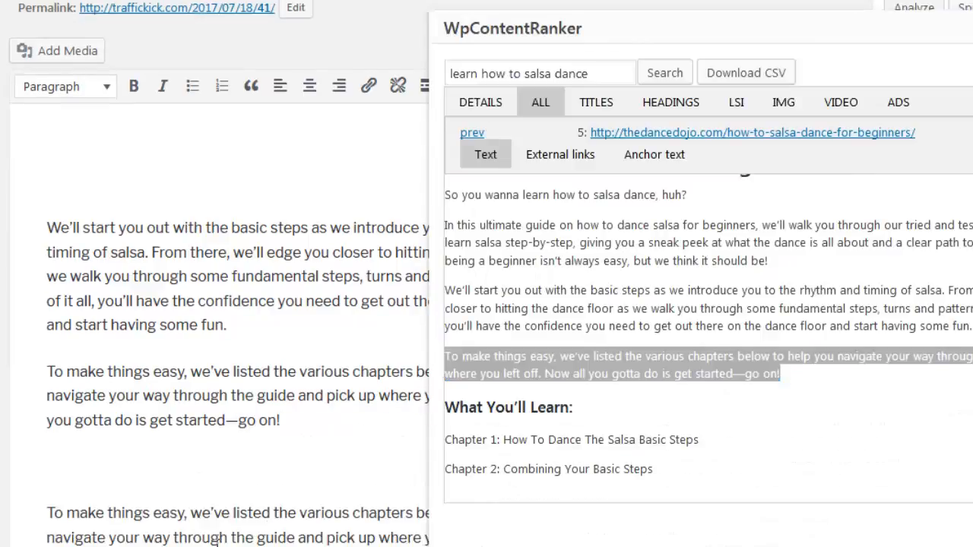
Step: Open the sixth ranking page's text and place its "After watching and practicing" paragraph at the end of the post
left_click(563, 463)
left_click(972, 132)
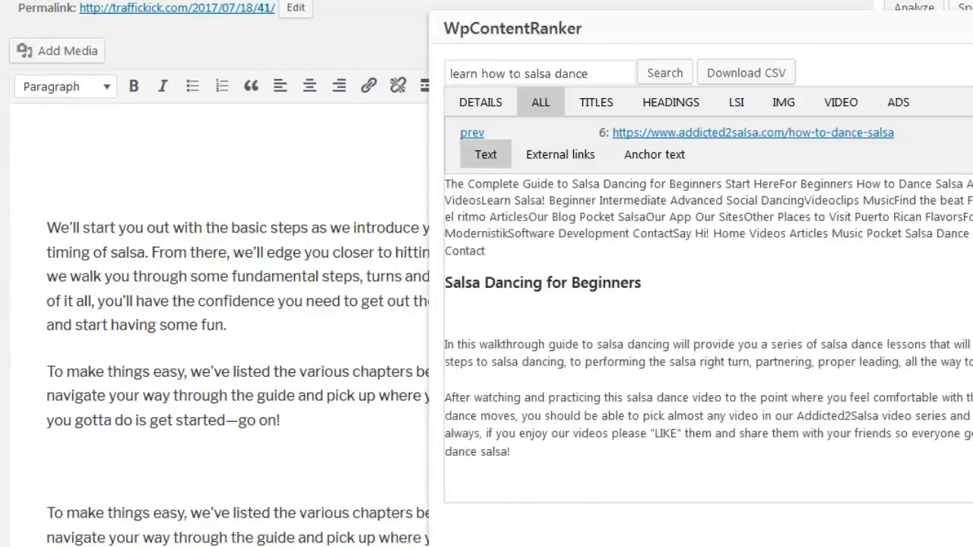
left_click(972, 132)
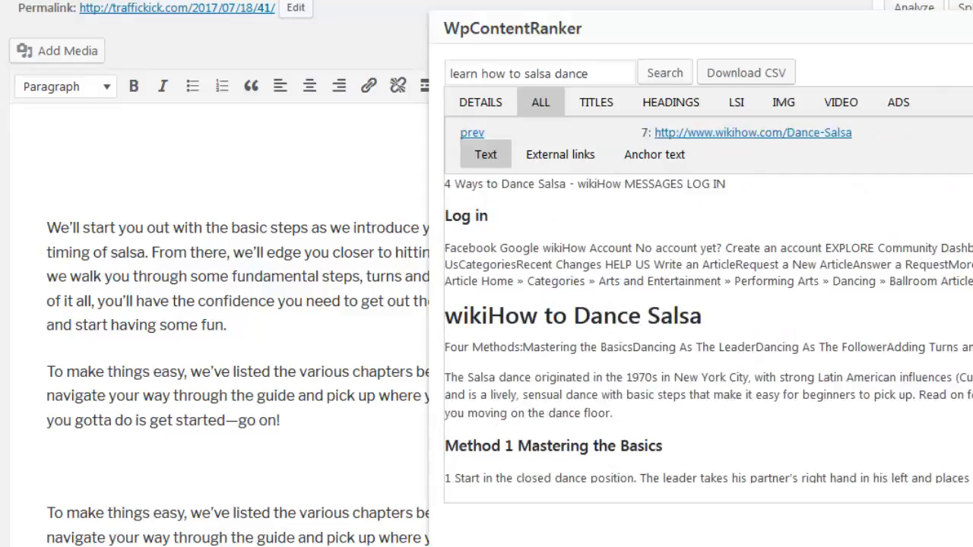
left_click(480, 134)
scroll(604, 417, "down", 3)
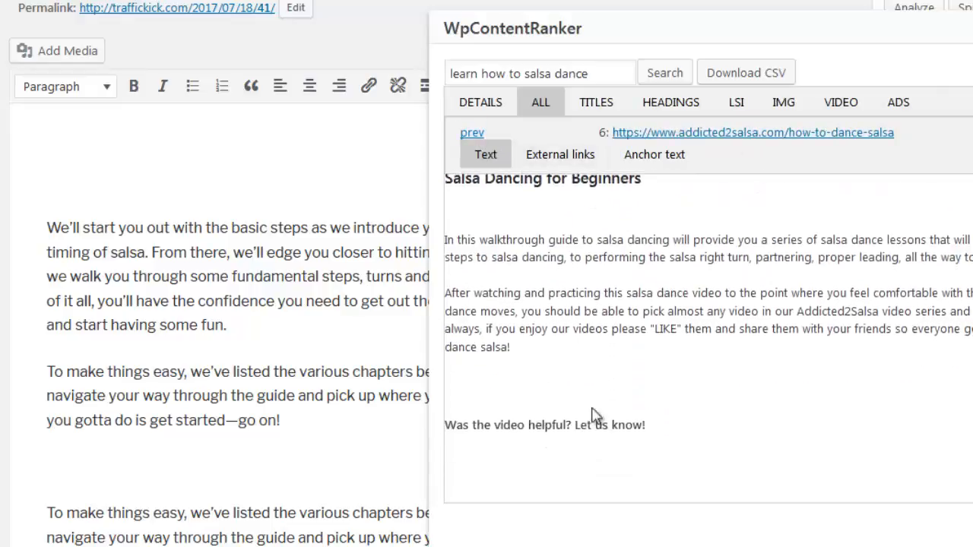
left_click_drag(529, 357, 447, 297)
left_click(371, 395)
scroll(380, 399, "down", 4)
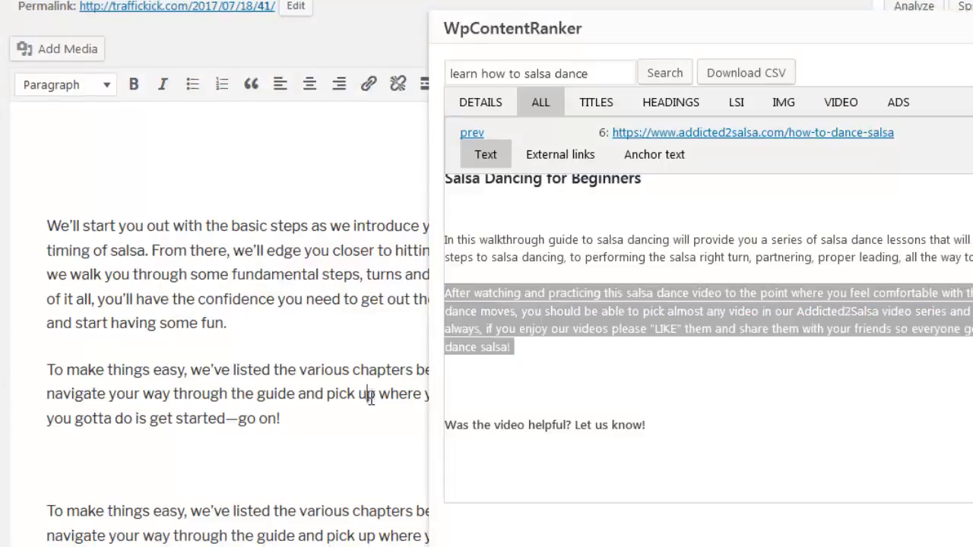
left_click_drag(521, 302, 163, 400)
Step: Insert an empty line in the post between the "We'll start you out" and first "To make things easy" paragraphs
scroll(226, 423, "up", 3)
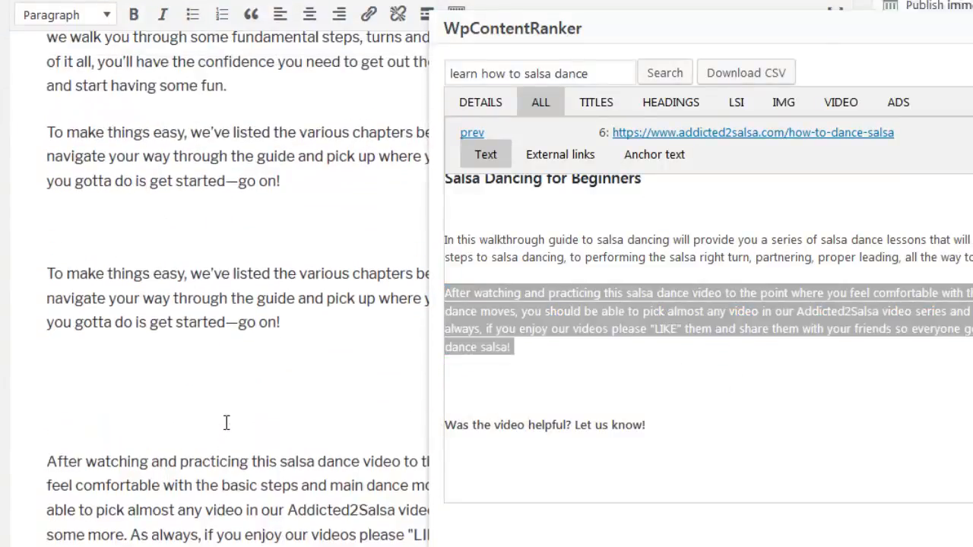
scroll(228, 423, "up", 3)
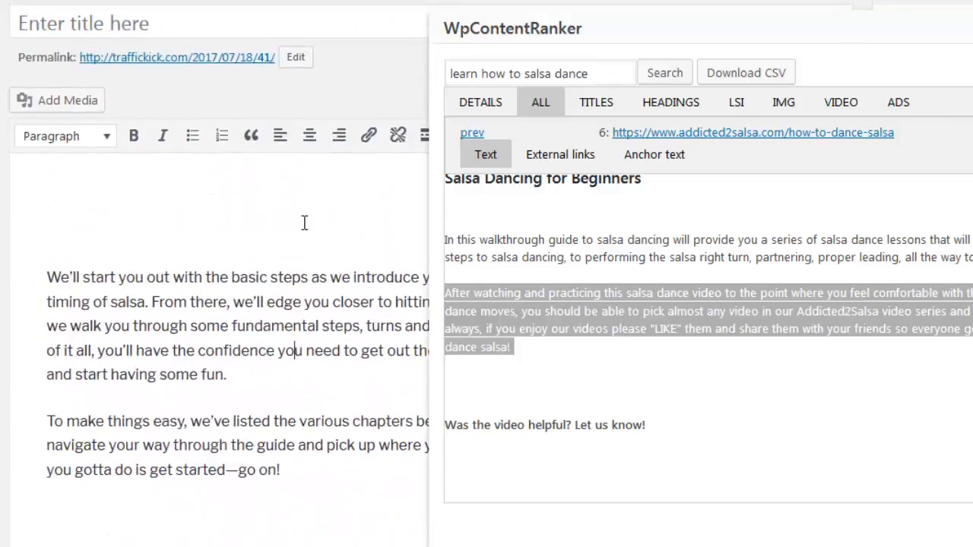
left_click(304, 223)
left_click(256, 373)
key("Return")
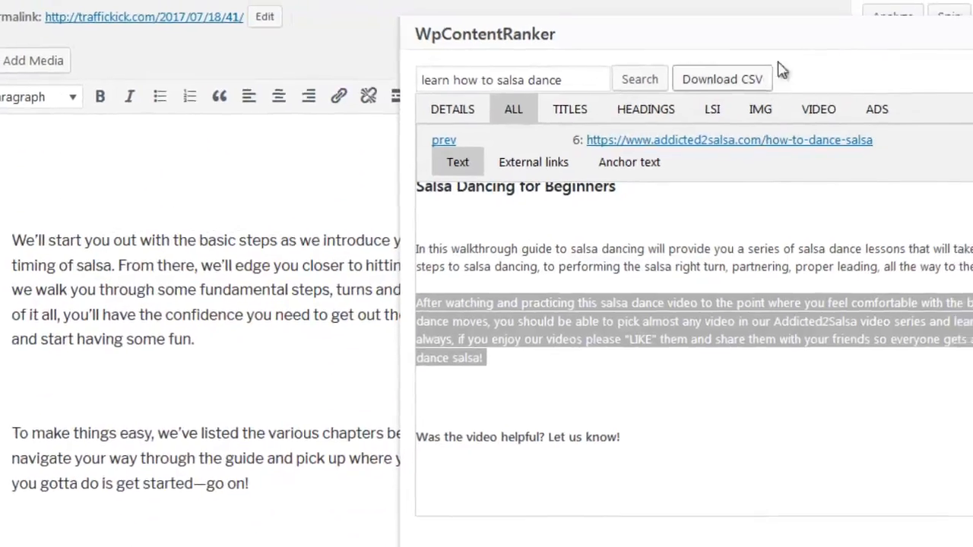
Step: Go back to the first ranking page, thedancedojo.com, inspect its external links, and return to its text
left_click_drag(797, 33, 584, 87)
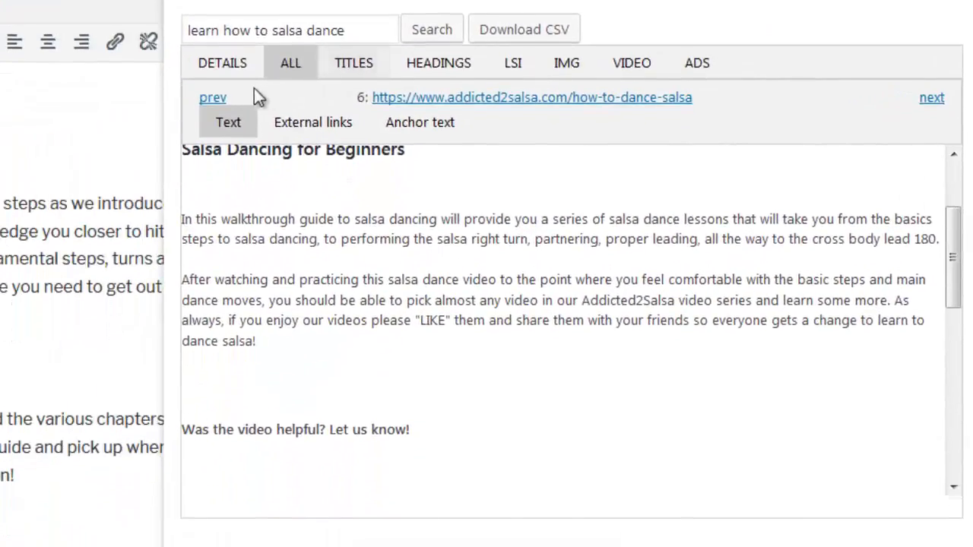
left_click(219, 116)
left_click(221, 117)
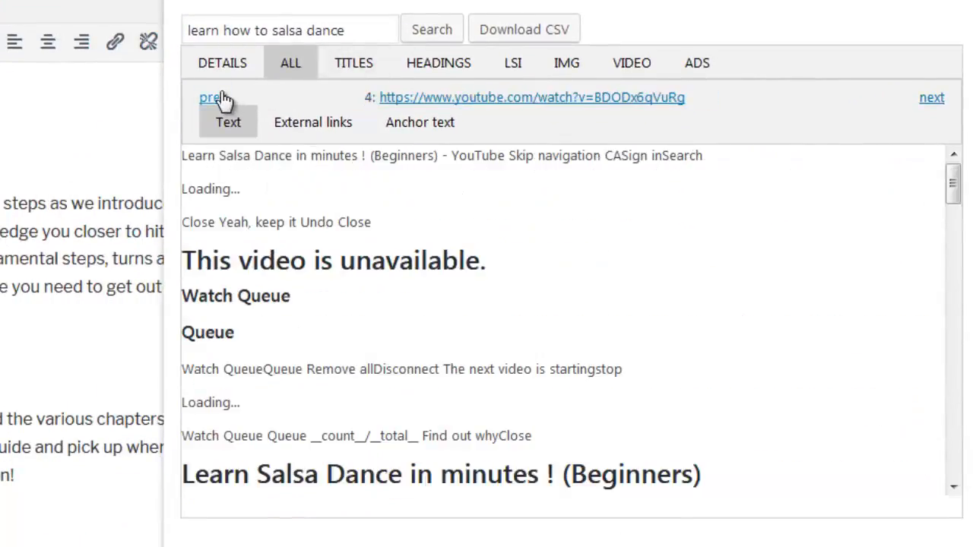
left_click(219, 98)
left_click(226, 100)
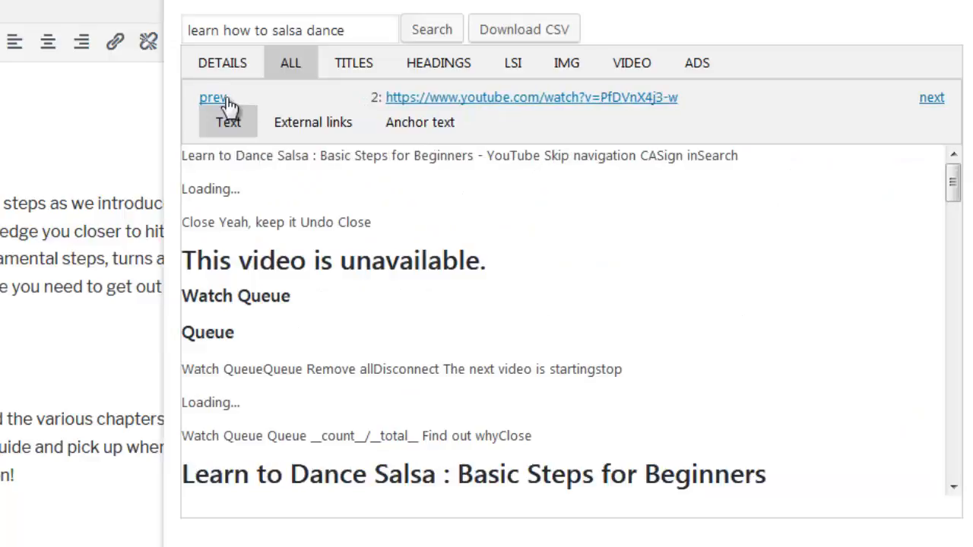
left_click(227, 100)
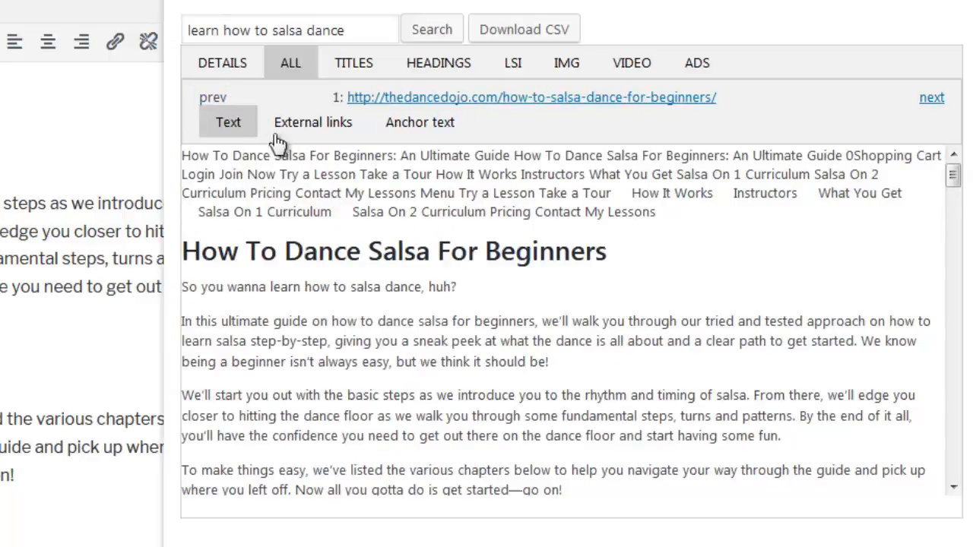
left_click(335, 136)
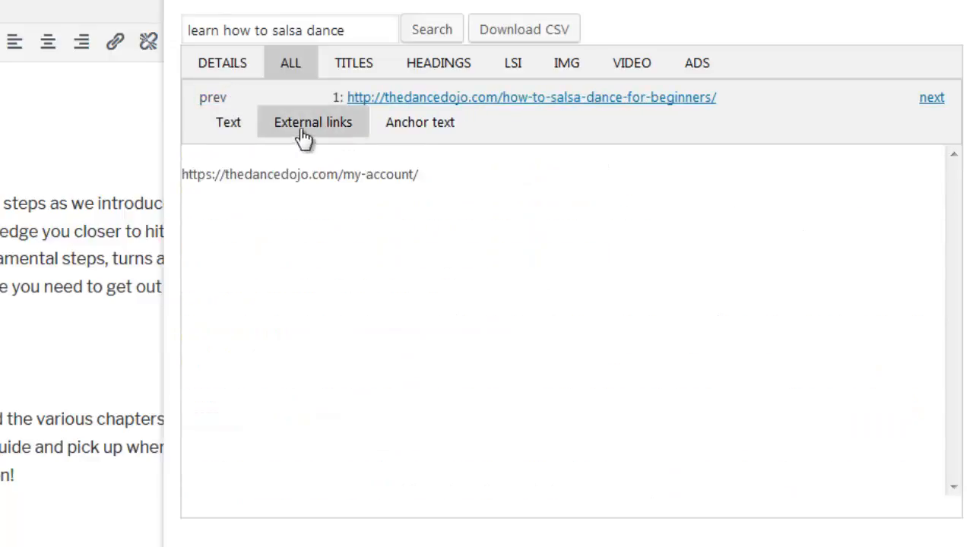
left_click(231, 129)
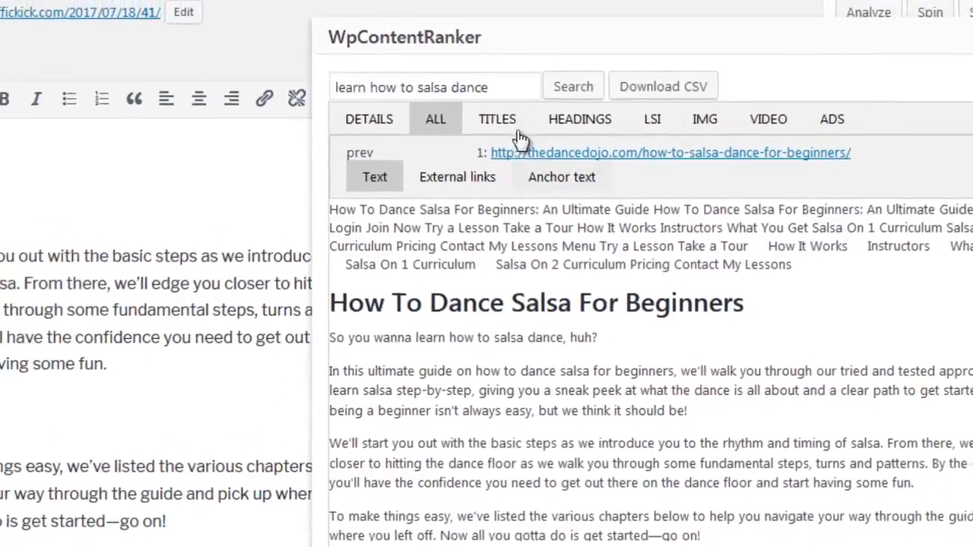
Step: Use the ranking title "The Complete Guide to Salsa Dancing for Beginners" as the post title and shift the WpContentRanker window slightly up
left_click(354, 62)
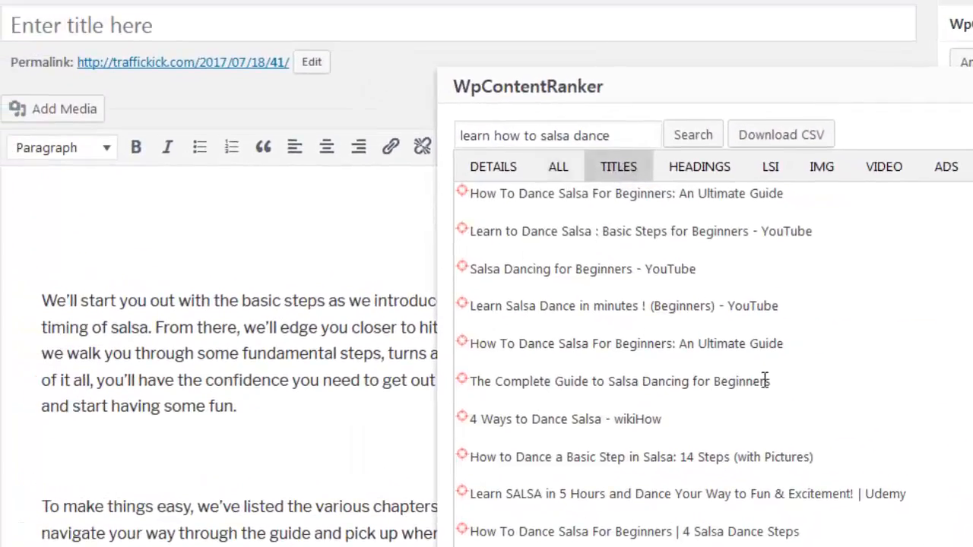
left_click_drag(770, 384, 441, 22)
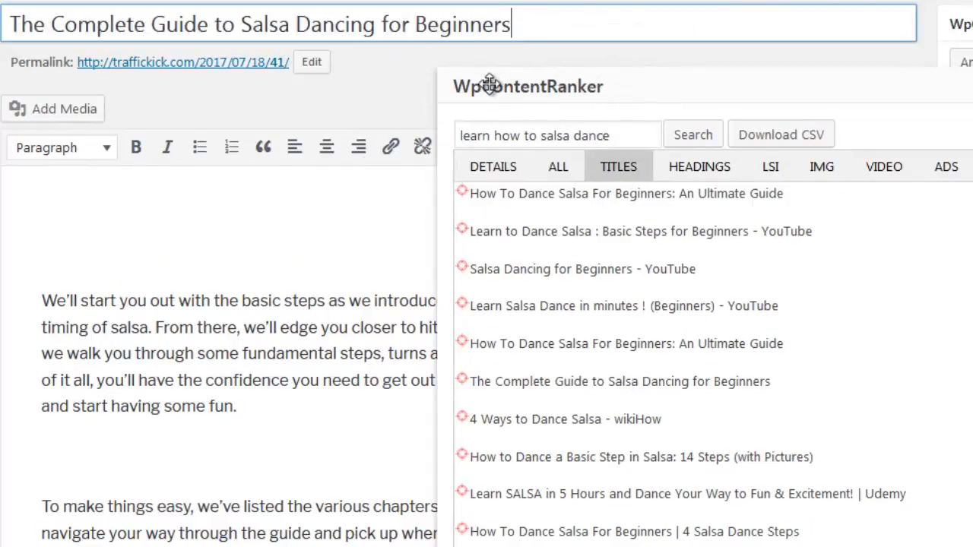
left_click_drag(492, 84, 495, 50)
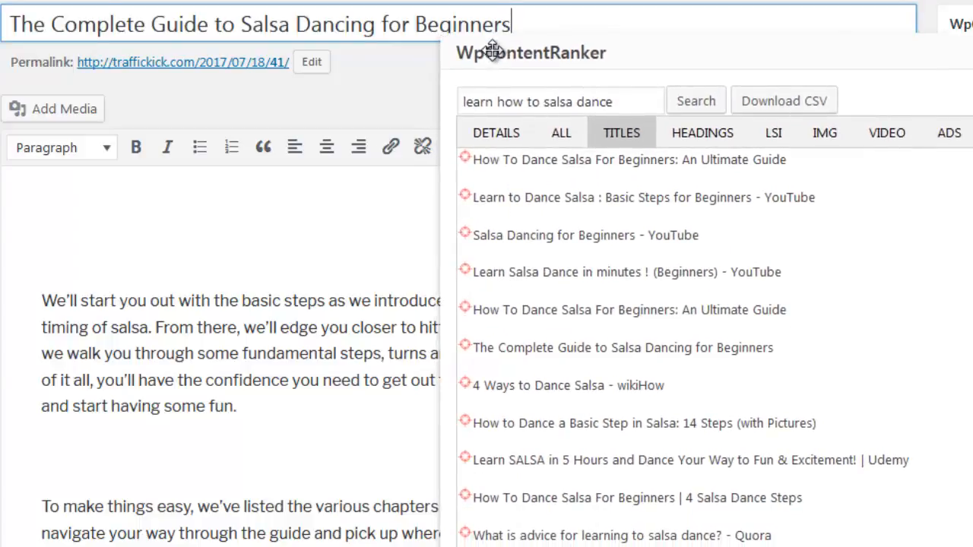
Step: Place the h1 heading "Curious What It's Like To Learn Salsa With Dance Dojo?" above the first paragraph of the post
left_click(691, 149)
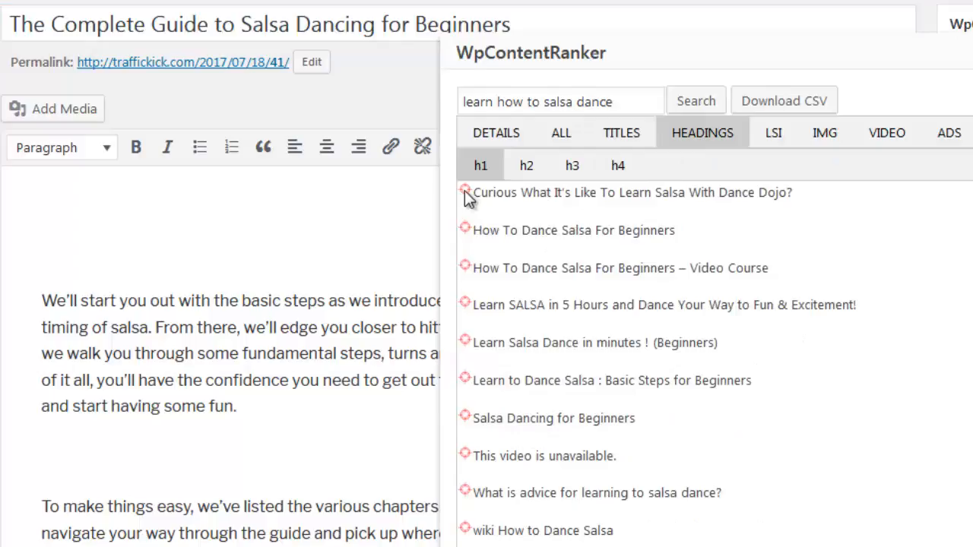
left_click_drag(468, 197, 225, 195)
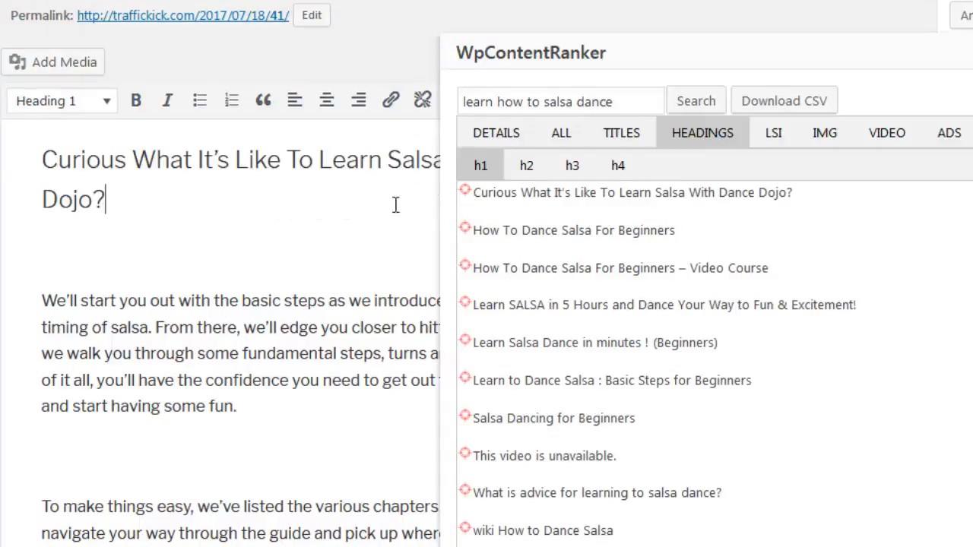
Step: Look through the h2 to h4 headings and place the h2 "Beginner Salsa Turns" below the first "To make things easy" paragraph
left_click(525, 172)
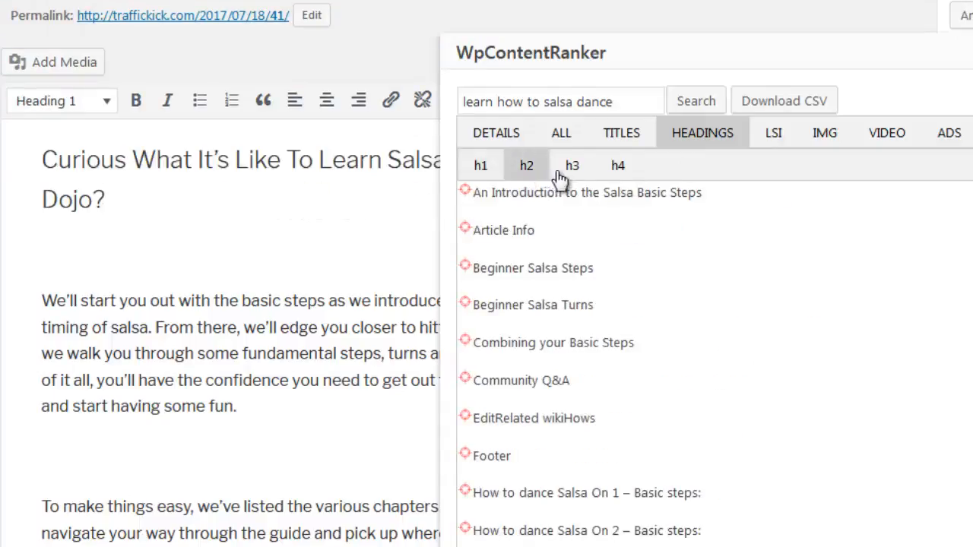
left_click(571, 174)
left_click(617, 173)
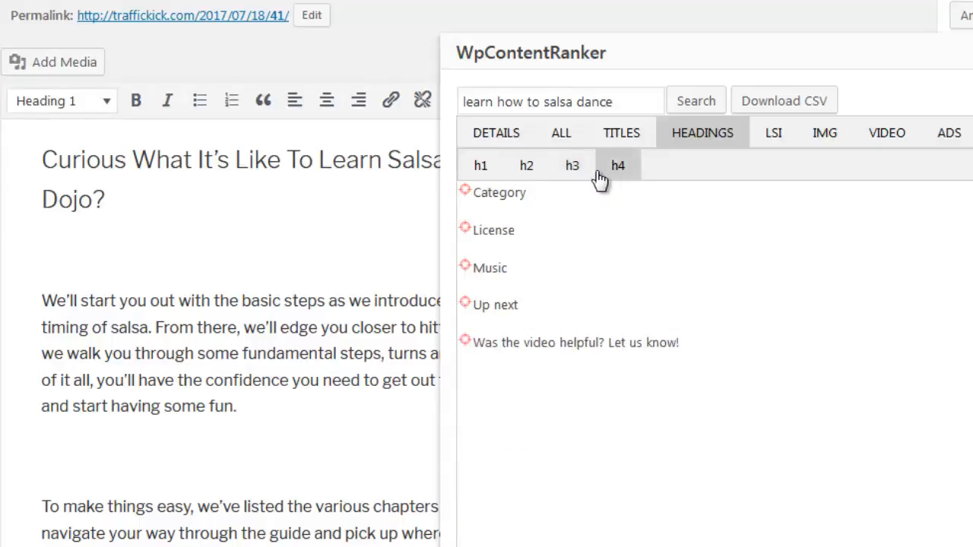
left_click(538, 174)
left_click_drag(475, 272, 140, 514)
scroll(469, 282, "down", 2)
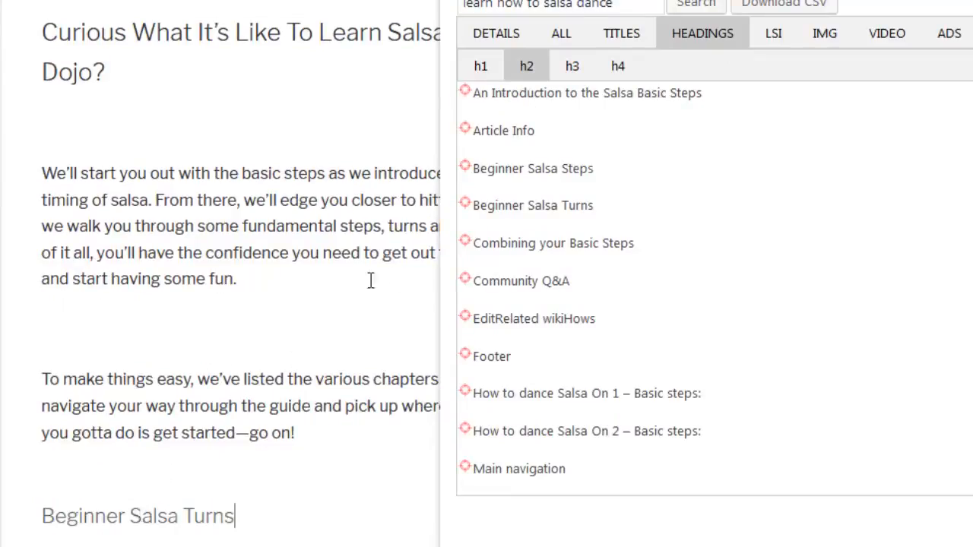
scroll(342, 294, "up", 2)
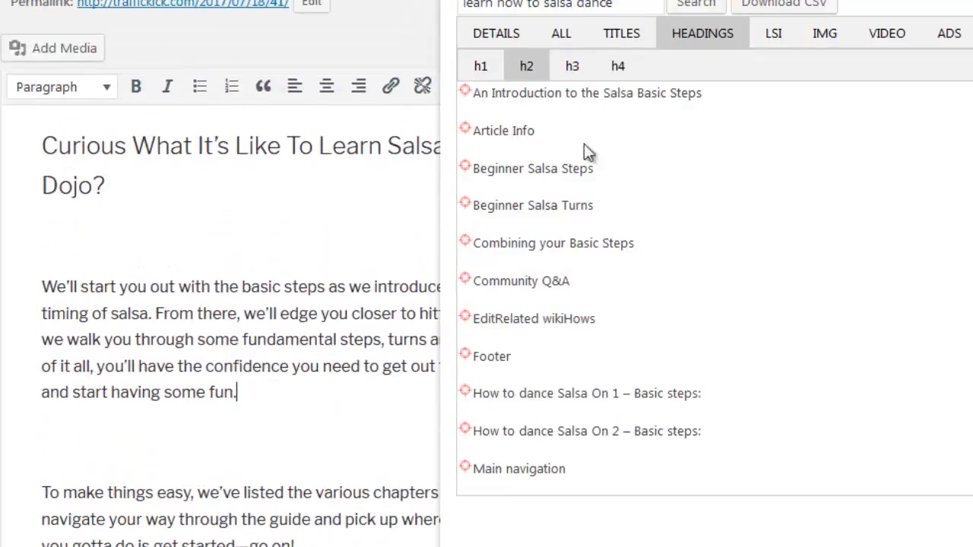
Step: Examine the LSI keyword lists for single keywords and two-, three- and four-word phrases
left_click(788, 44)
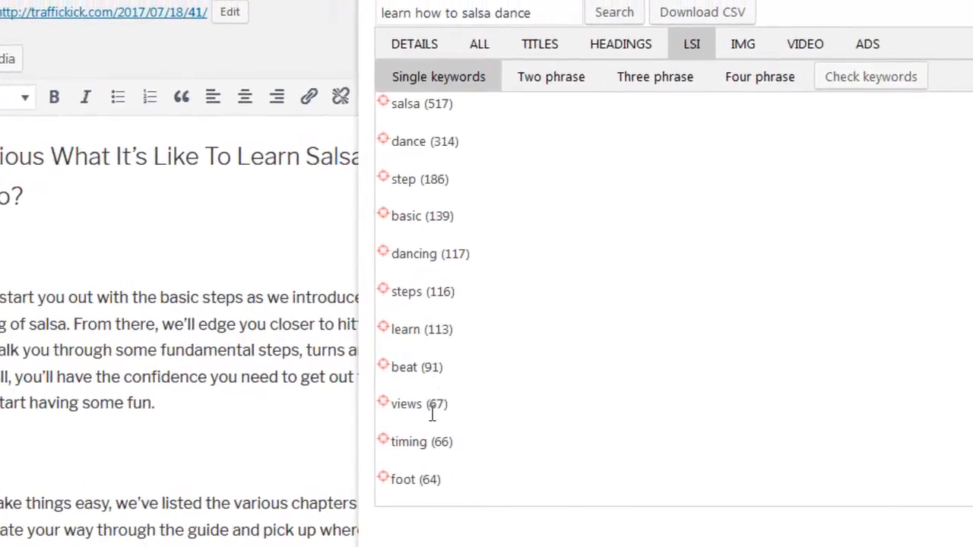
scroll(432, 414, "down", 3)
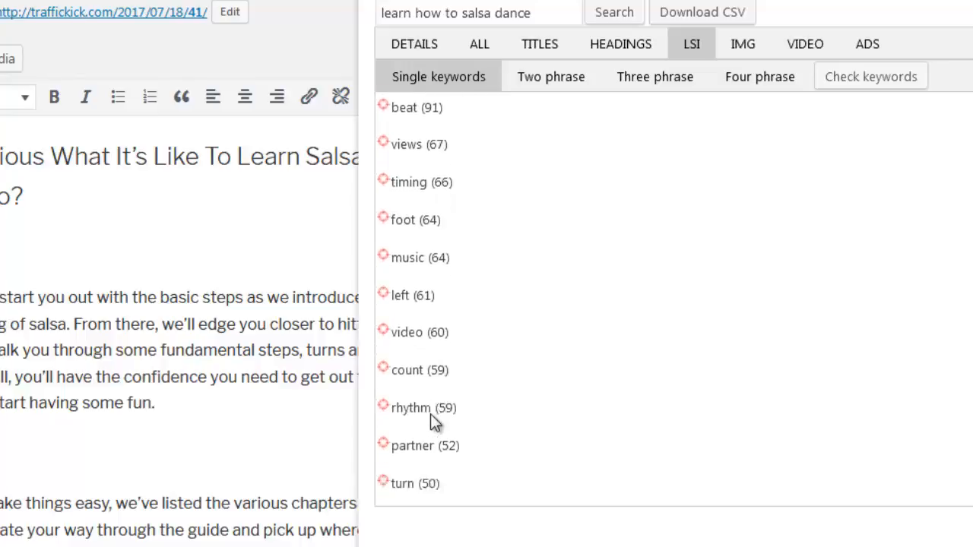
scroll(430, 414, "down", 1)
scroll(430, 415, "up", 4)
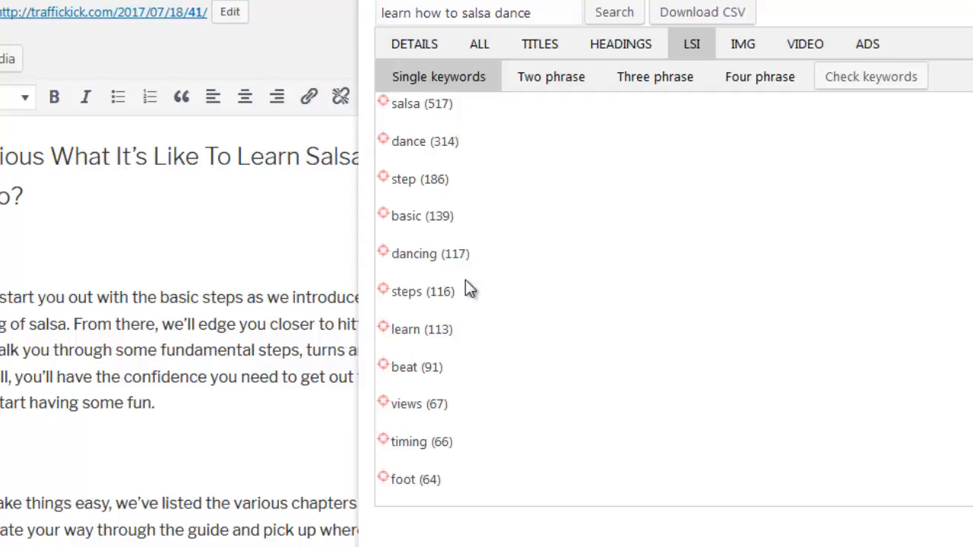
left_click(552, 91)
left_click(665, 86)
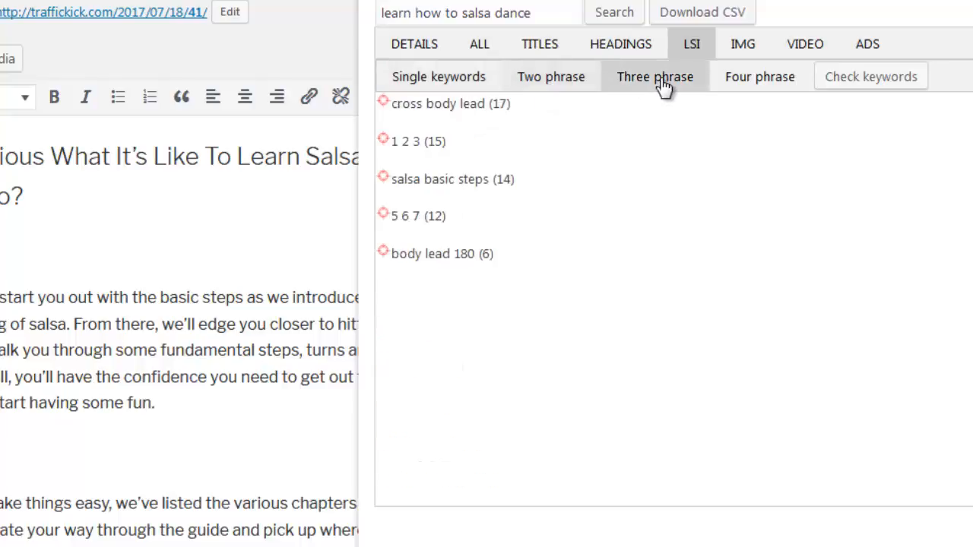
left_click(736, 85)
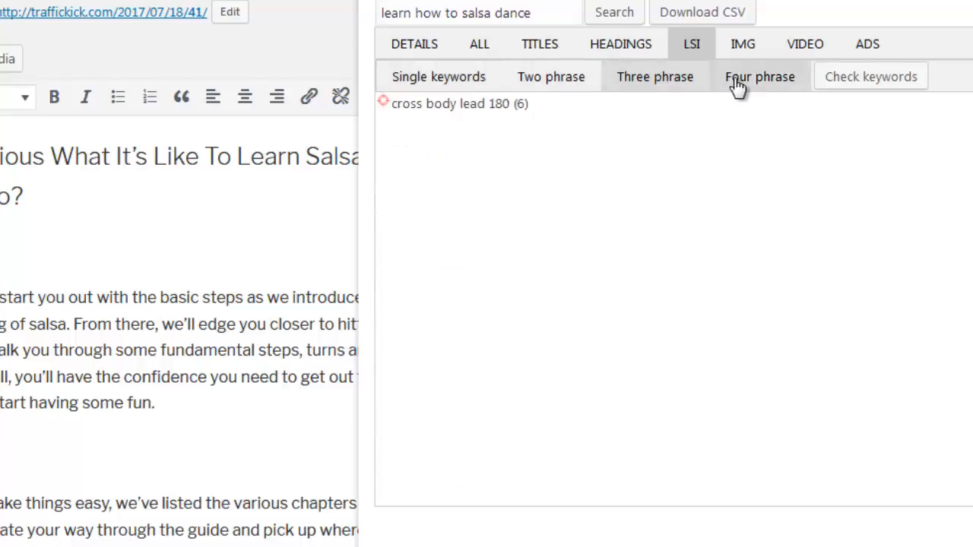
left_click(675, 85)
left_click(562, 82)
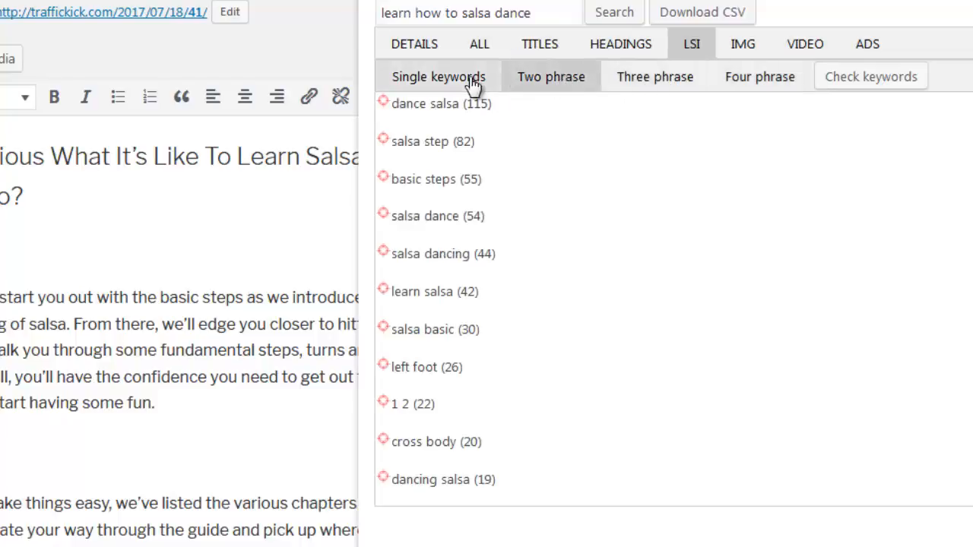
left_click(473, 86)
Step: Add the two-word phrases "dance salsa" and "salsa dance" on the empty line below the "We'll start you out" paragraph
left_click(525, 89)
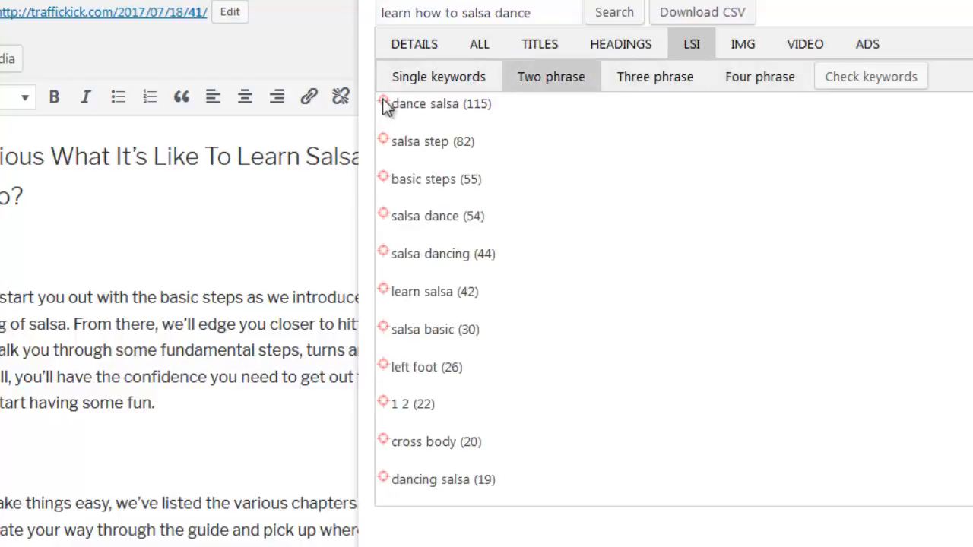
left_click(107, 466)
type("dance salsa")
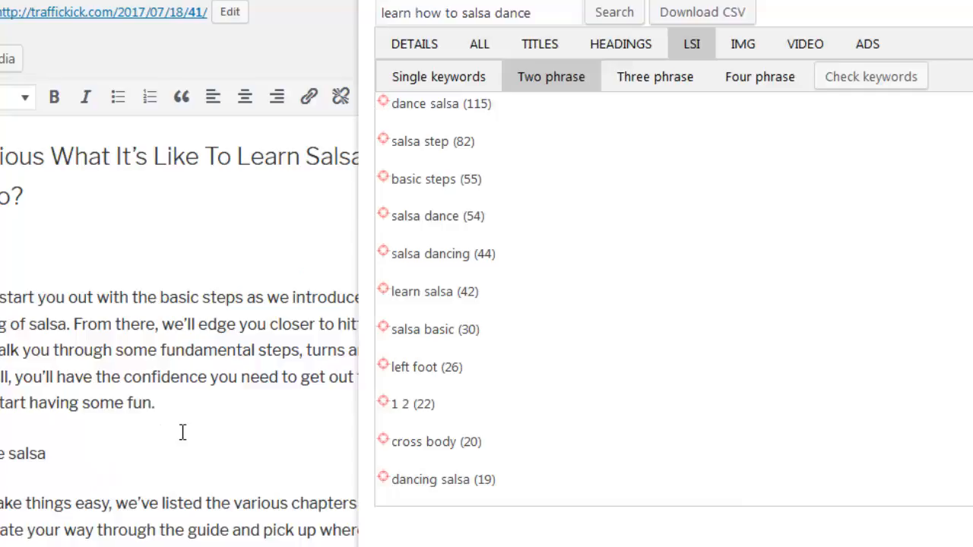
left_click_drag(398, 220, 169, 456)
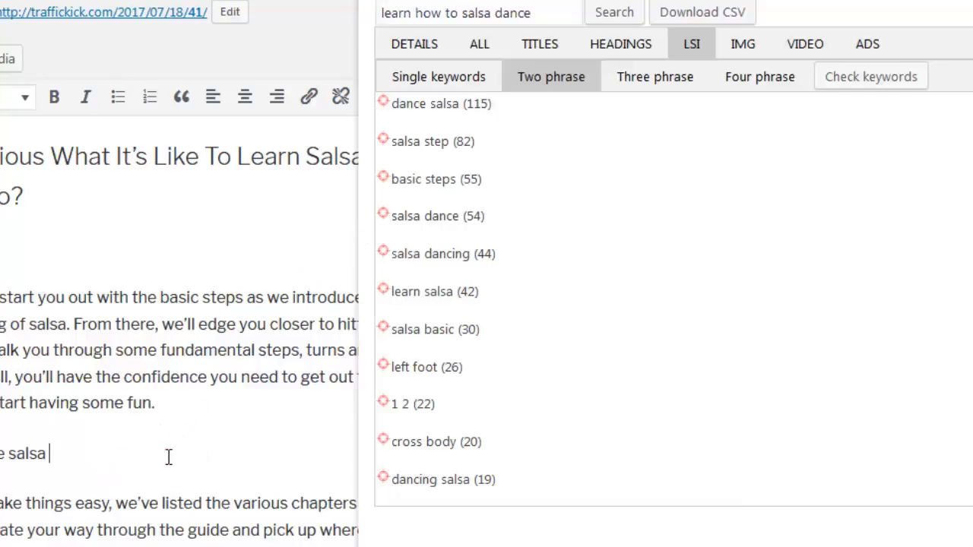
Step: Check which of the single LSI keywords are already used in the post
left_click(449, 85)
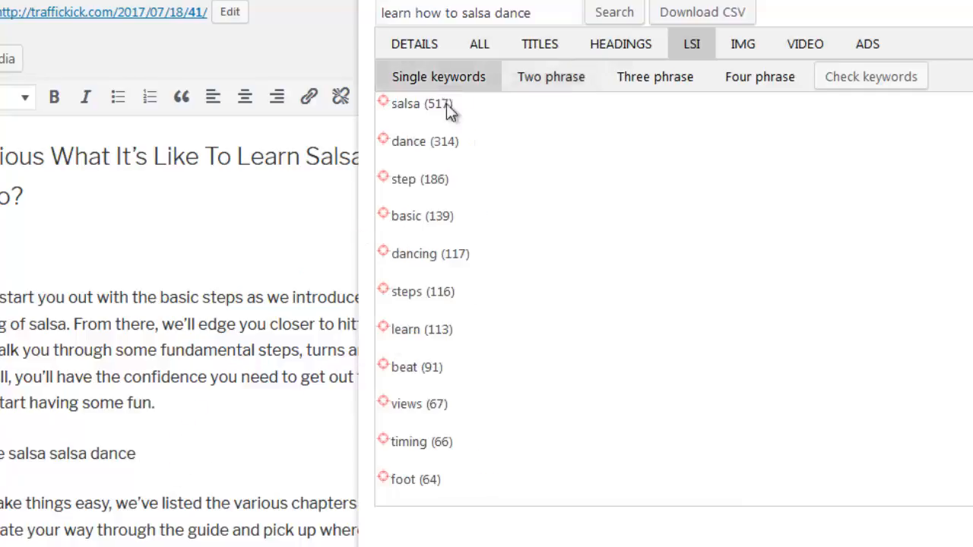
left_click(846, 90)
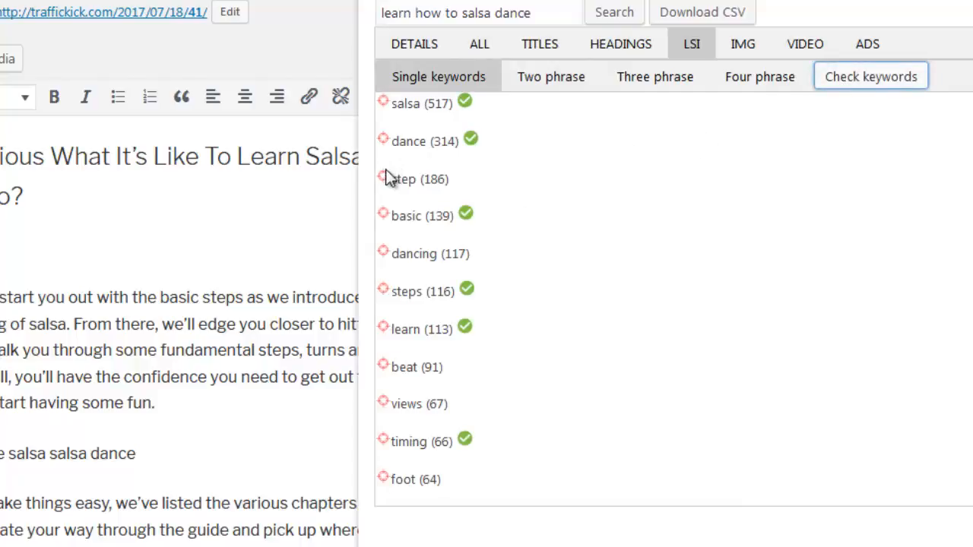
Step: Append the keyword "step" after "salsa dance" in the post and run the keyword check again
left_click_drag(386, 185, 243, 425)
left_click_drag(211, 467, 207, 459)
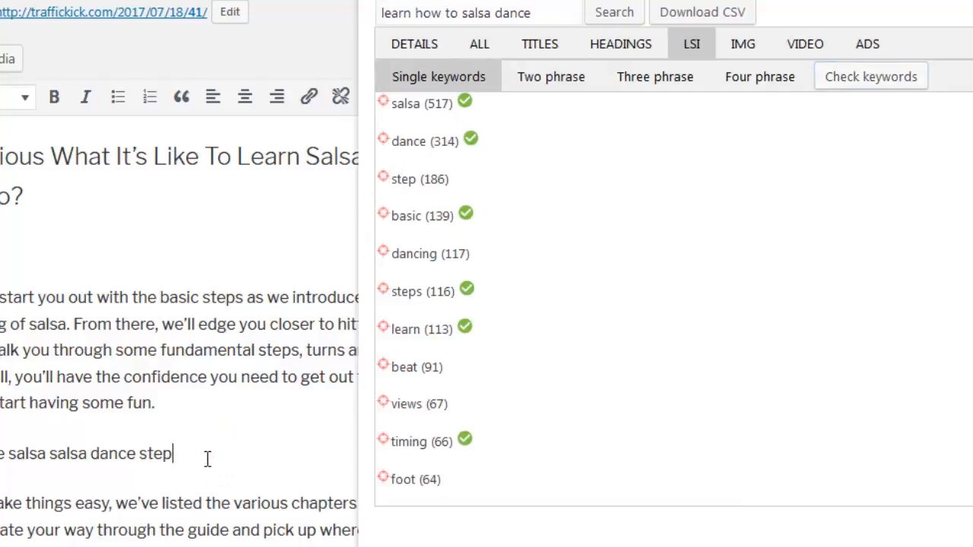
left_click(856, 83)
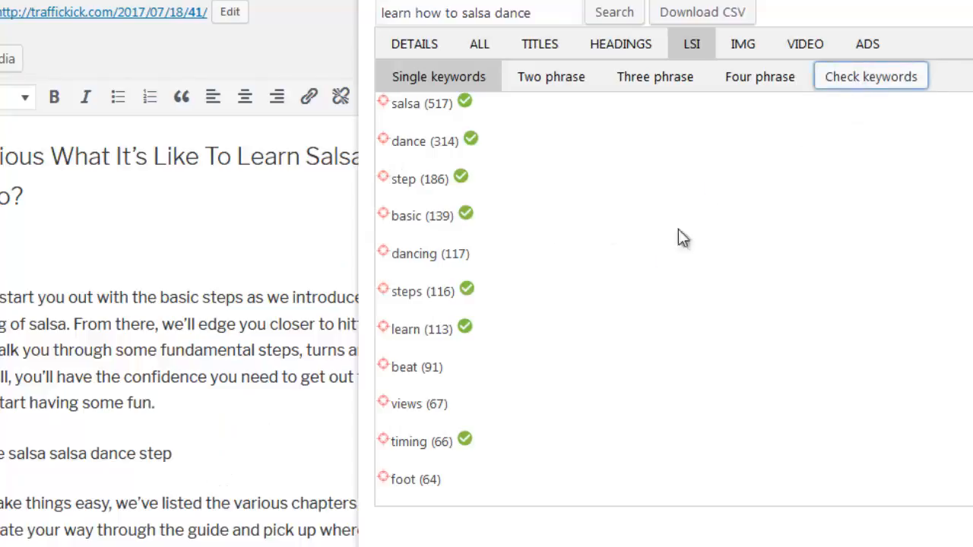
Step: Append the keyword "beat" after "step" in the post's keyword line and rerun the check of single LSI keywords
left_click_drag(386, 372, 289, 460)
left_click(172, 454)
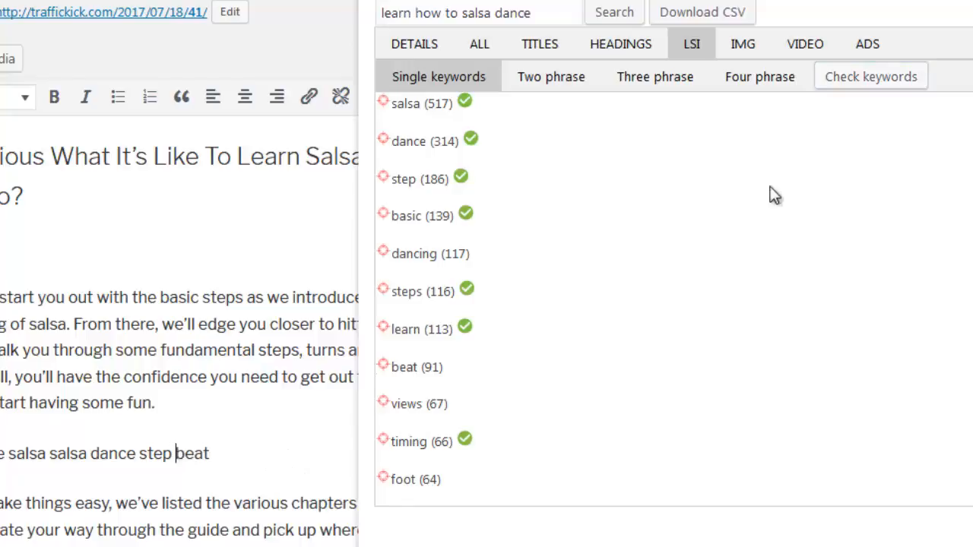
left_click(868, 78)
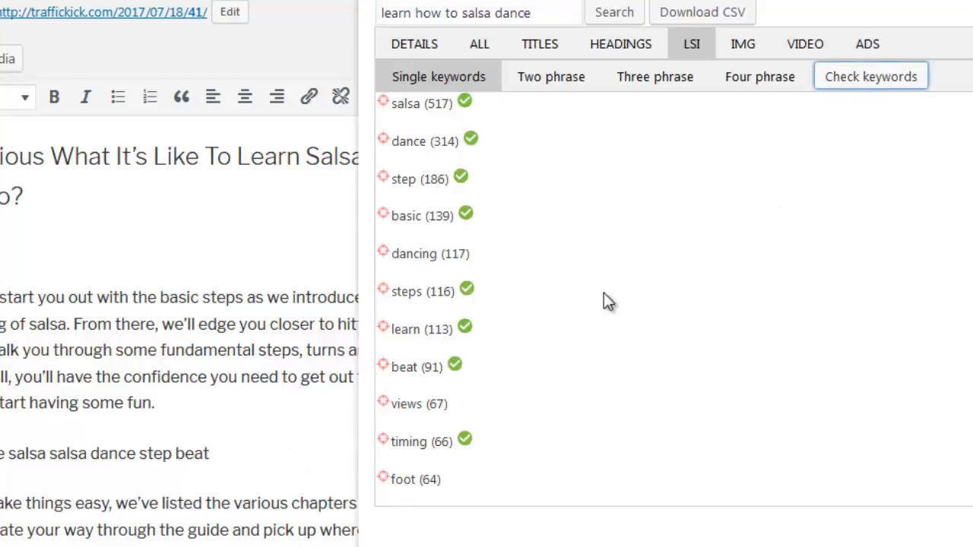
Step: Show the image results and delete the whole test keyword line ending in "step beat" from the post
left_click(760, 53)
left_click_drag(276, 449, 0, 455)
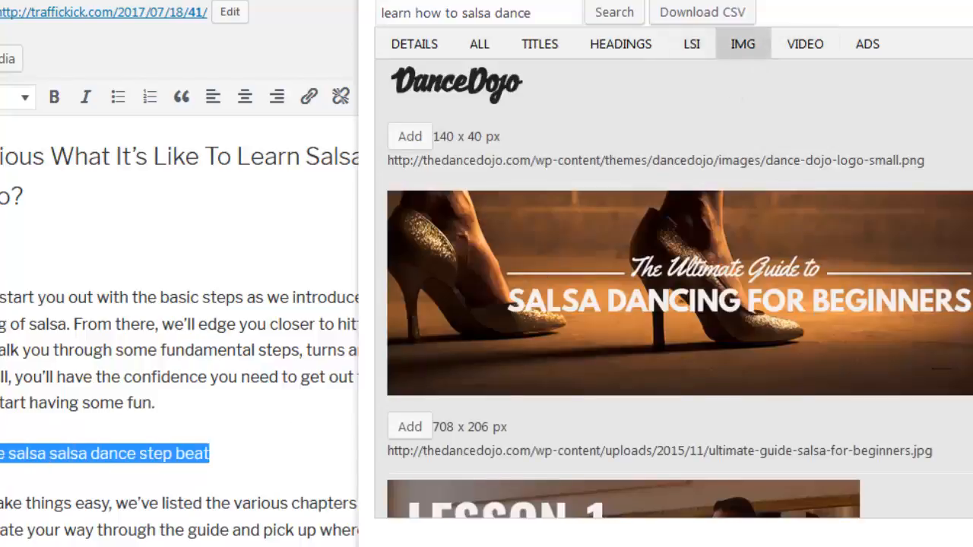
key("BackSpace")
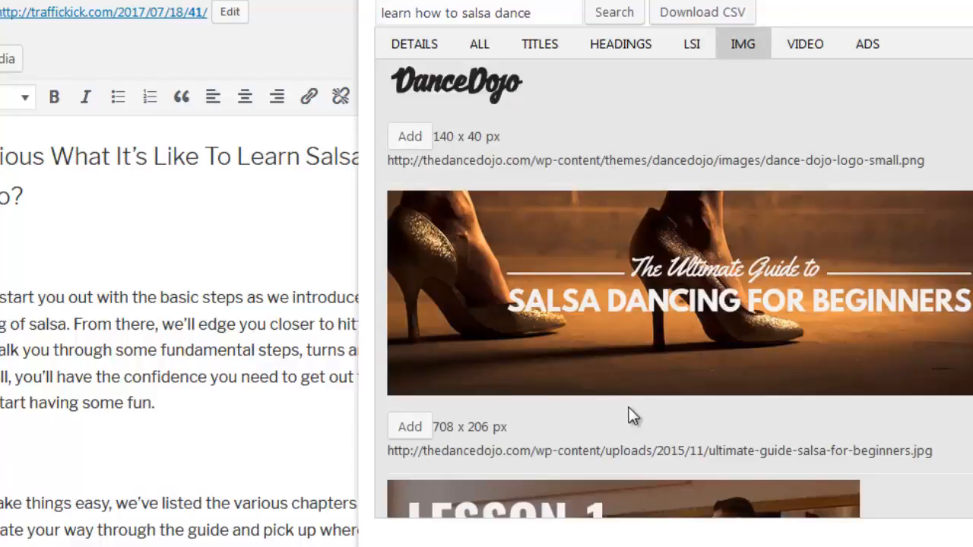
Step: Insert the 480 x 360 px image of the dancing couple on the empty line below the "We'll start you out" paragraph
scroll(628, 405, "down", 15)
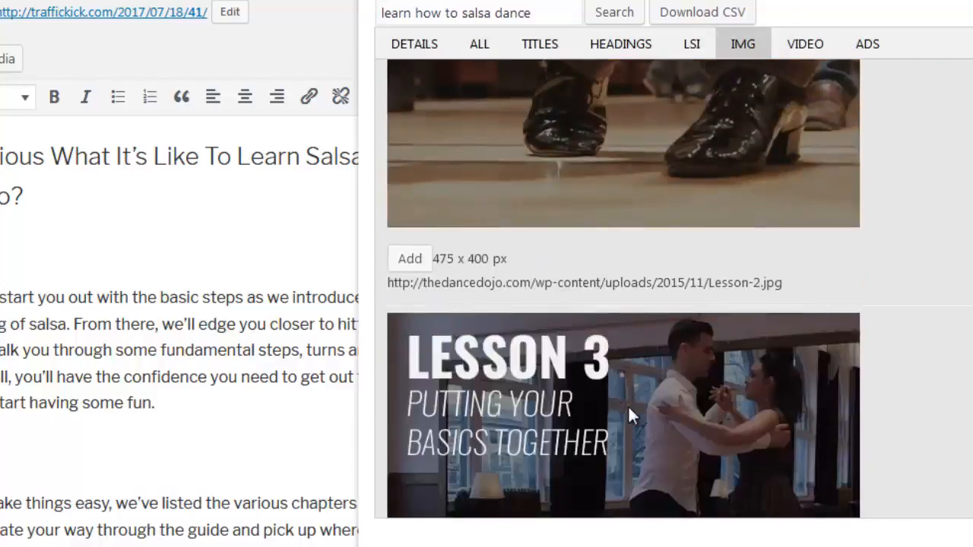
scroll(628, 405, "down", 15)
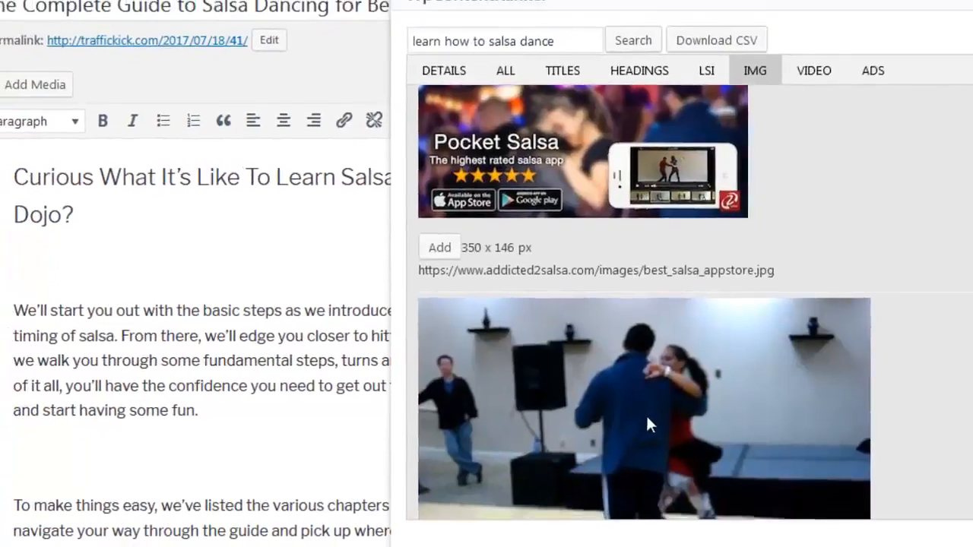
scroll(645, 413, "down", 4)
scroll(647, 424, "up", 2)
left_click_drag(629, 327, 218, 472)
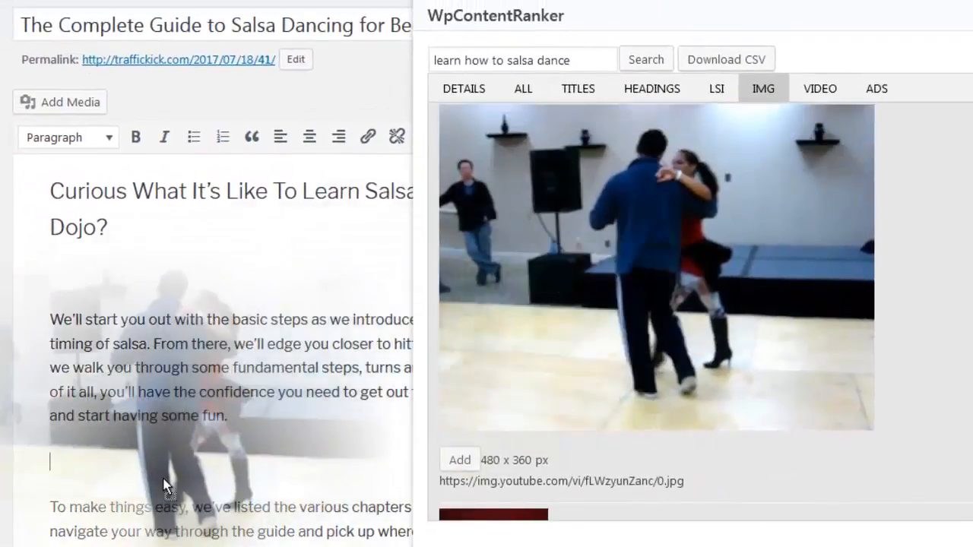
scroll(219, 472, "down", 3)
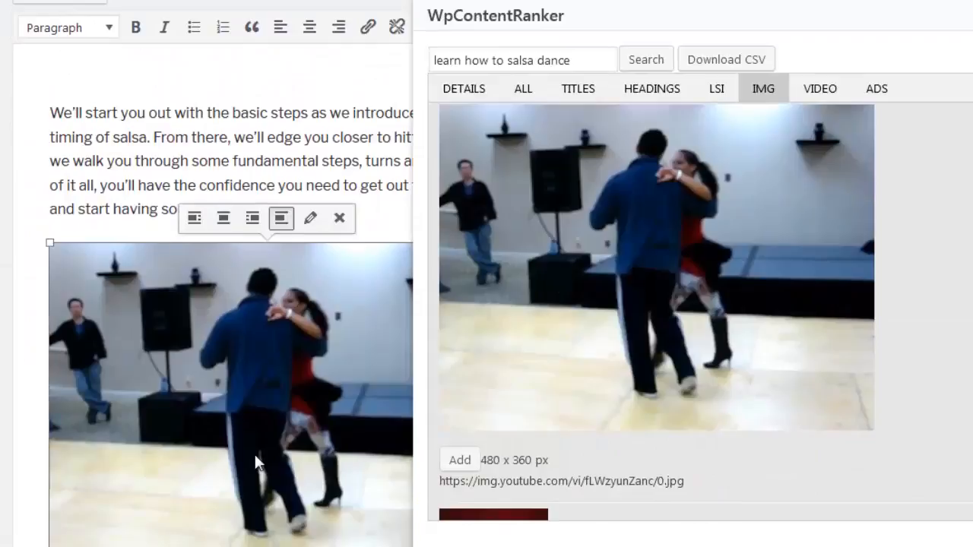
Step: Delete the inserted couple image and add the same 480 x 360 px image again in its place
key("Delete")
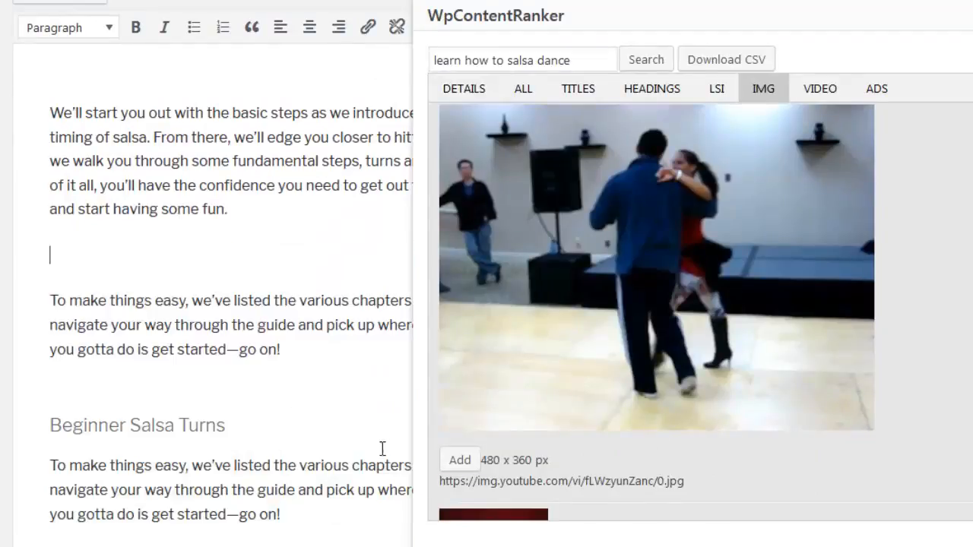
left_click(460, 461)
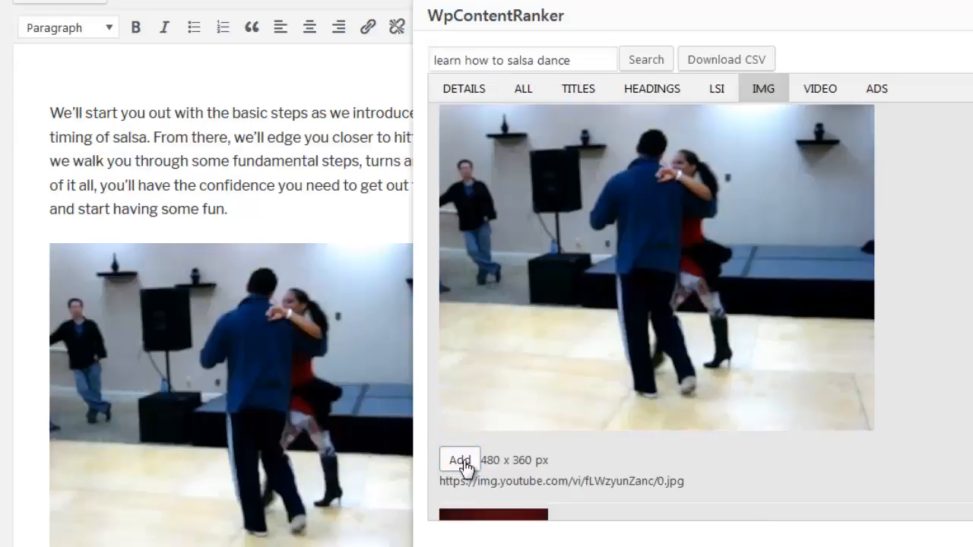
left_click(324, 438)
Step: Embed the video "Learn to Dance - Salsa Basic Steps & Bonus Demo Dance" below the paragraph under "Beginner Salsa Turns"
scroll(326, 434, "down", 5)
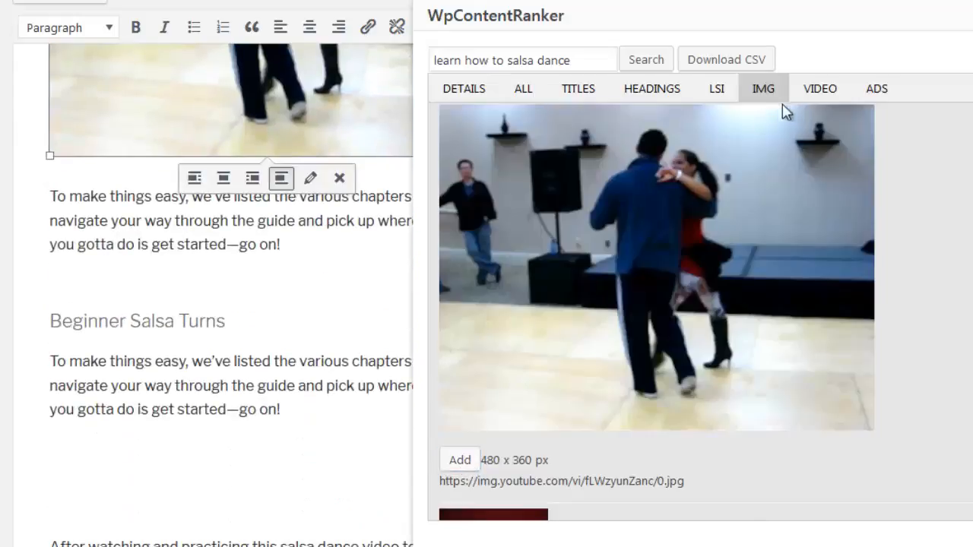
left_click(820, 97)
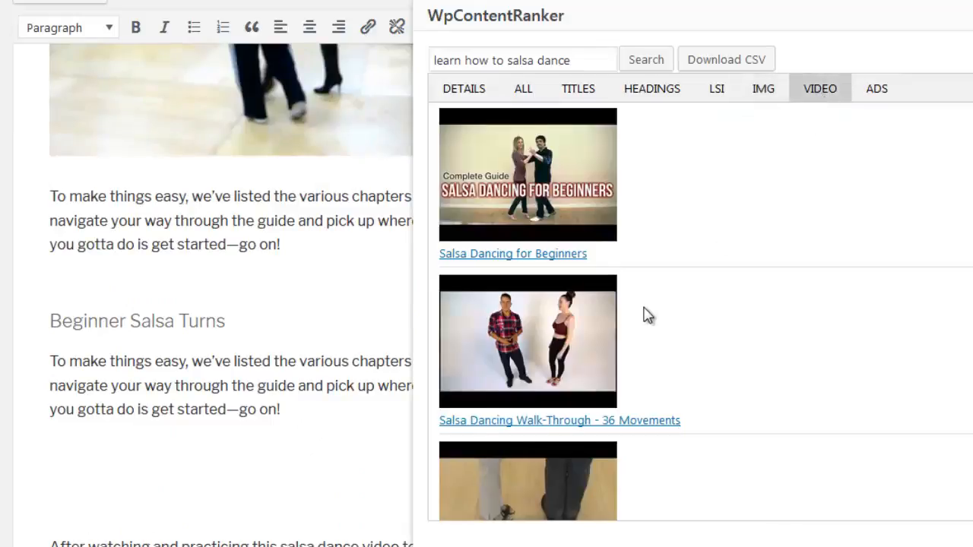
scroll(646, 316, "down", 12)
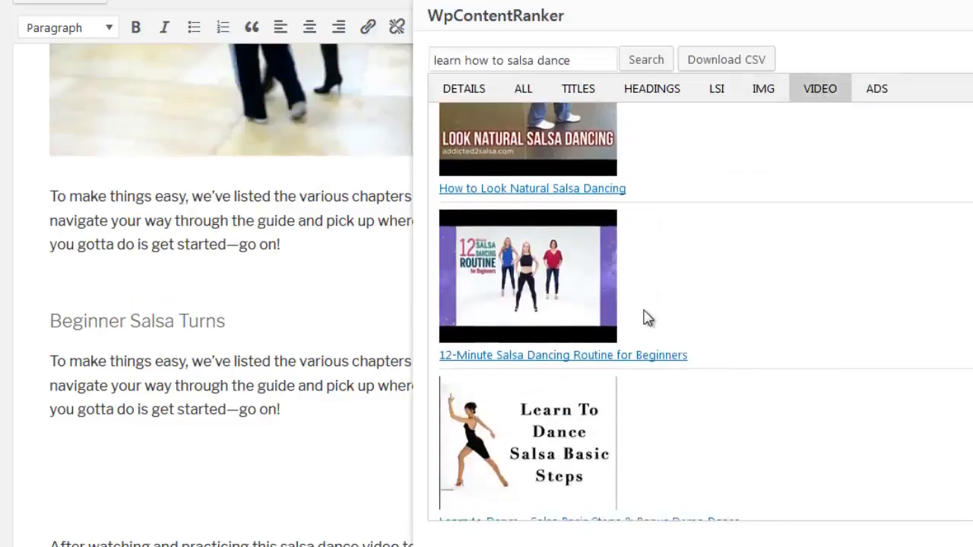
scroll(646, 315, "down", 3)
left_click_drag(569, 206, 155, 471)
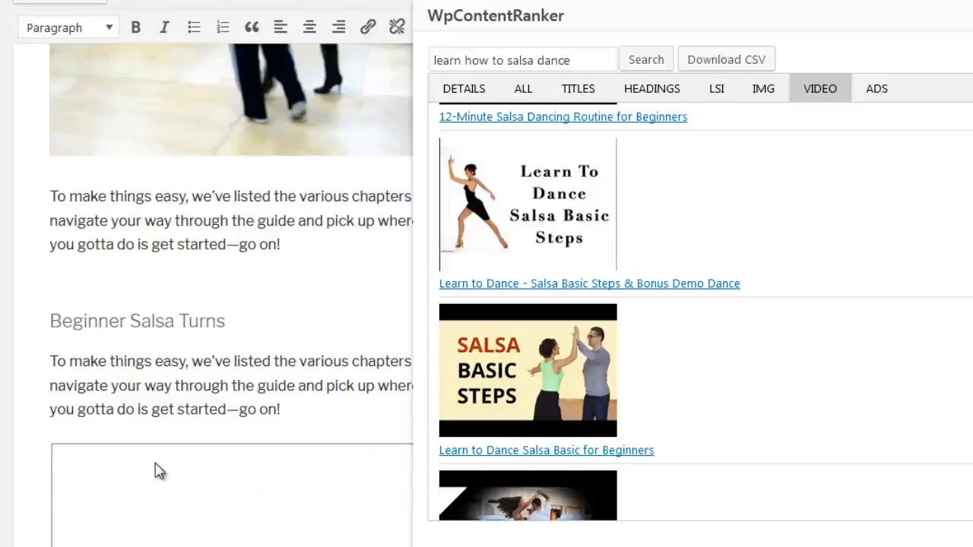
Step: Remove the empty line between the "Curious What It's Like" heading and the "We'll start you out" paragraph
scroll(228, 410, "up", 10)
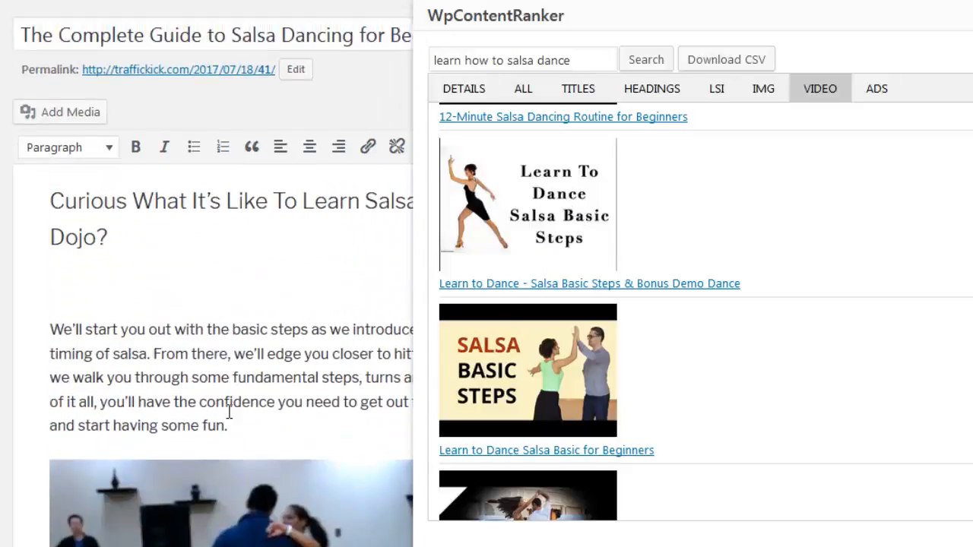
left_click(221, 289)
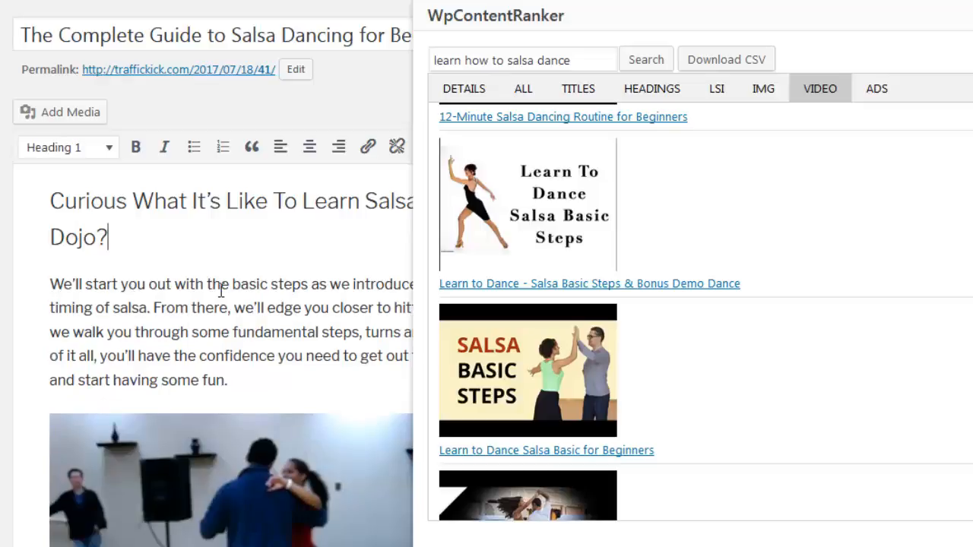
Step: Embed the video "Learn to Dance Salsa Basic for Beginners" below the "After watching and practicing" paragraph
scroll(254, 348, "down", 8)
scroll(256, 357, "down", 9)
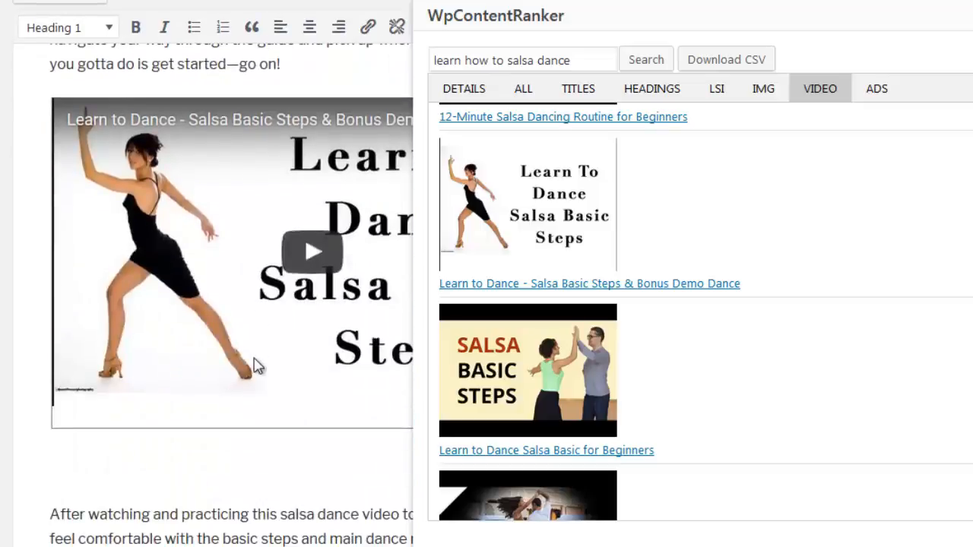
left_click_drag(514, 334, 228, 283)
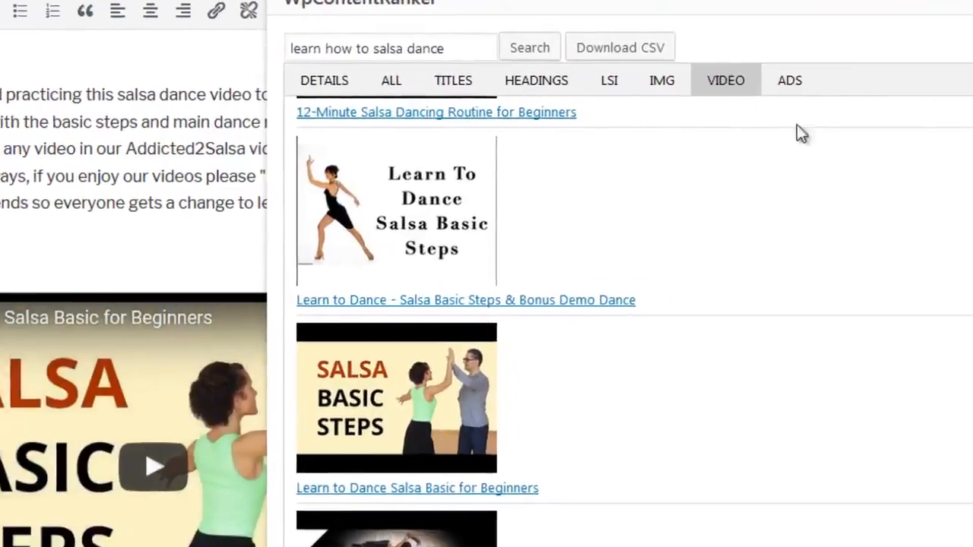
Step: Review the competitor ads found for "learn how to salsa dance" and close the analysis window
left_click(876, 88)
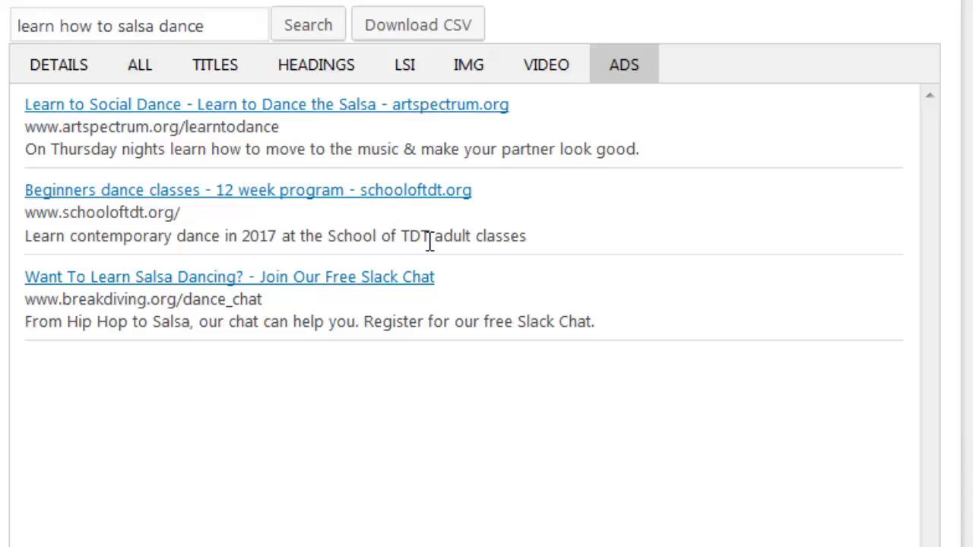
left_click_drag(494, 5, 354, 59)
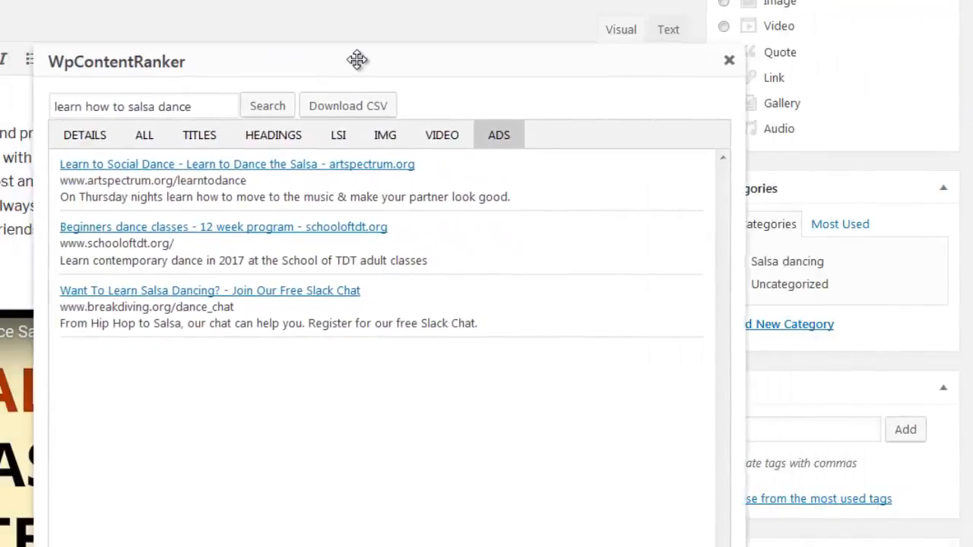
left_click(734, 65)
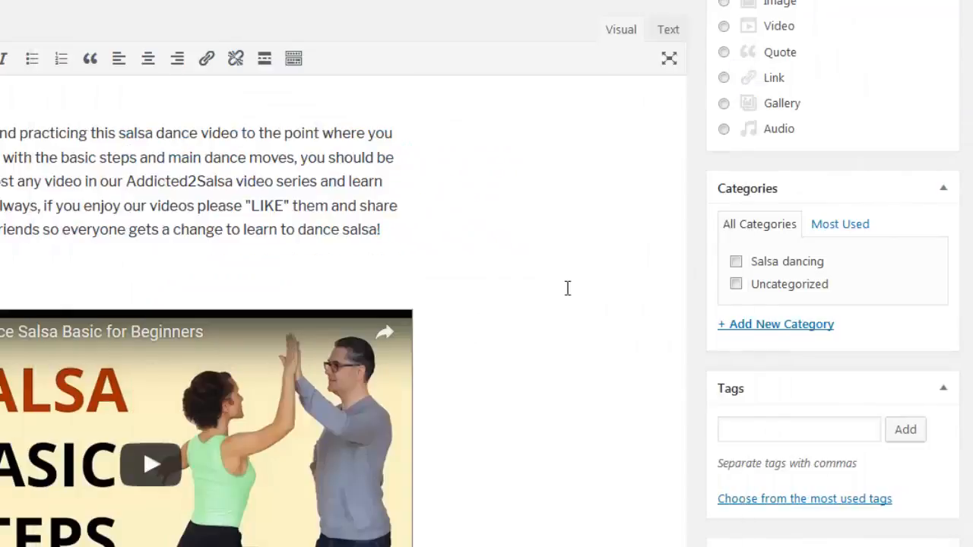
Step: Reopen the keyword analysis for the post, close it and open it once more to check that its results are kept
scroll(561, 325, "up", 15)
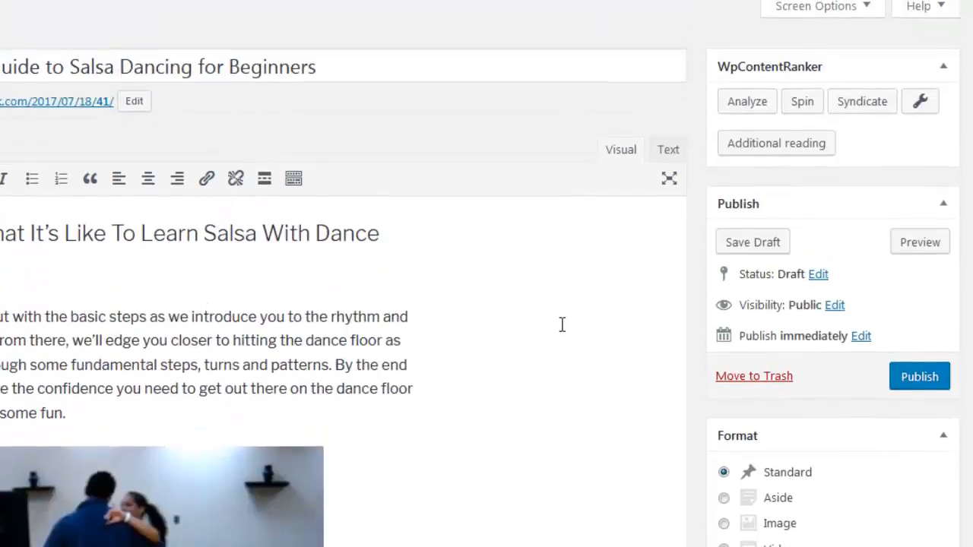
left_click(755, 104)
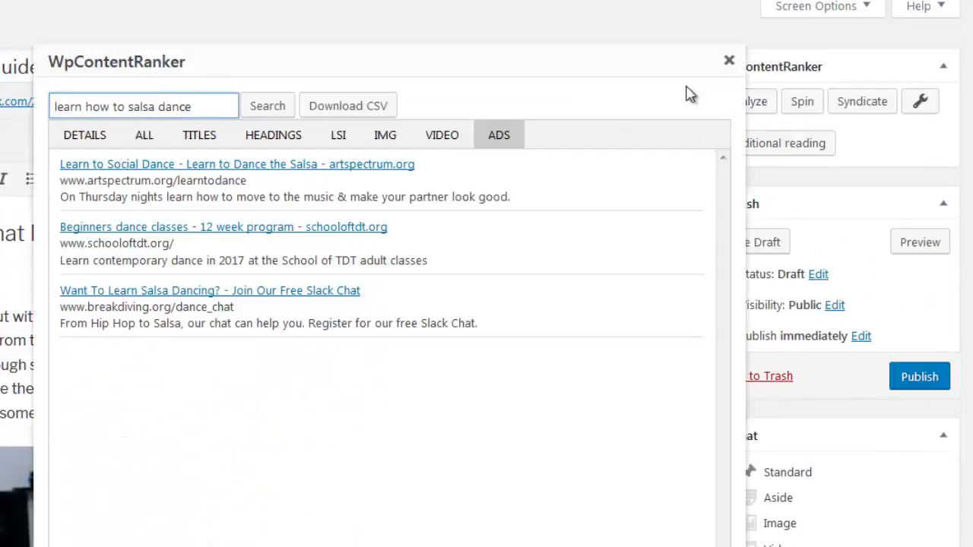
left_click(727, 64)
left_click(756, 101)
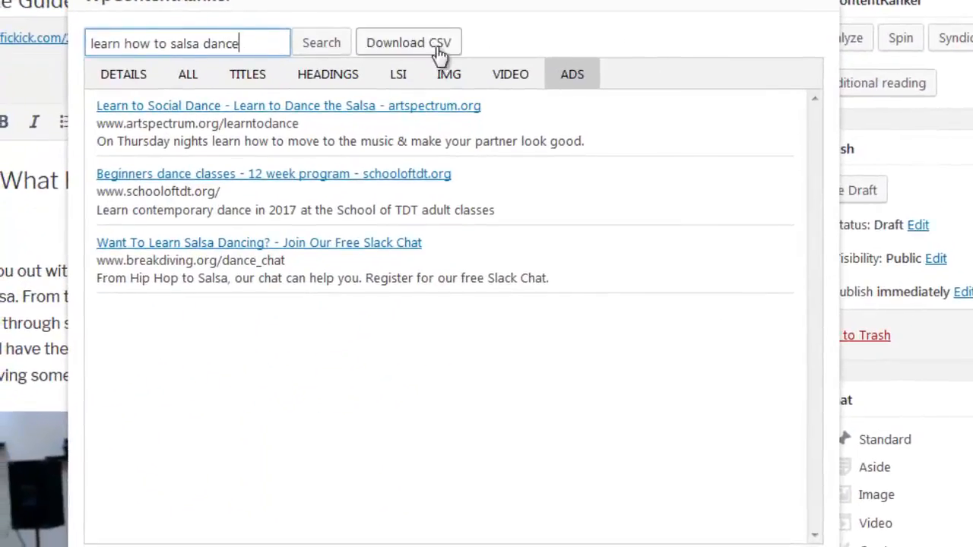
Step: Review the saved video, image, LSI, heading, title, page text and ranking details results, and close the analysis window
left_click(509, 79)
left_click(453, 82)
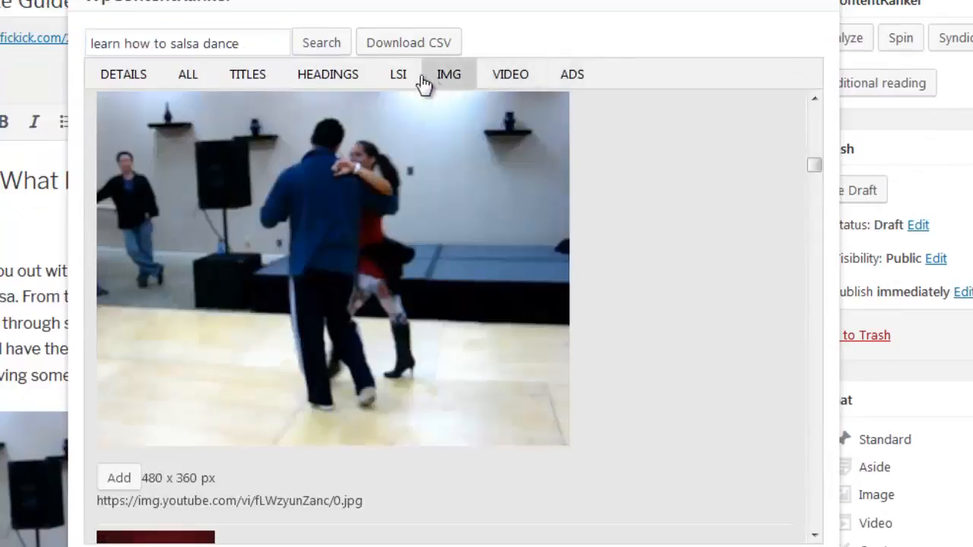
left_click(406, 81)
left_click(361, 82)
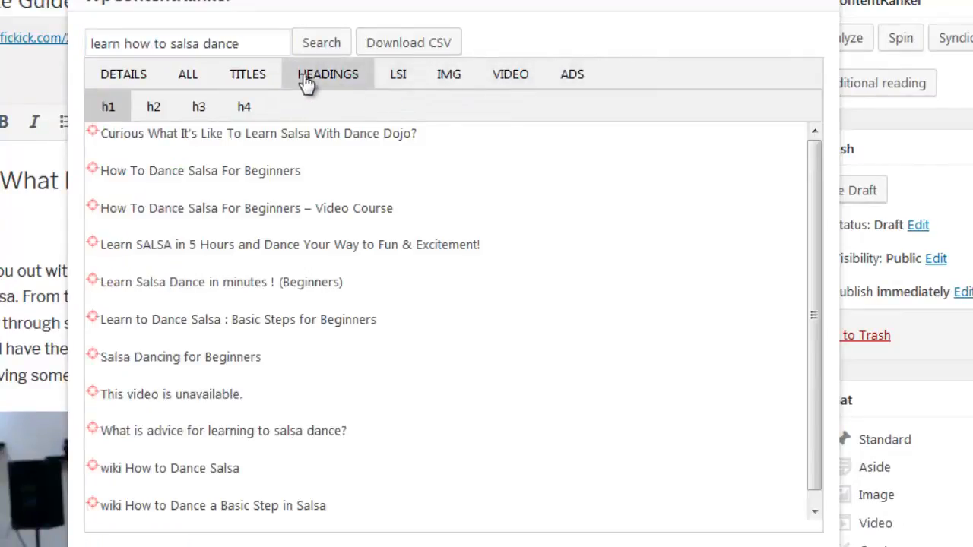
left_click(266, 80)
left_click(184, 81)
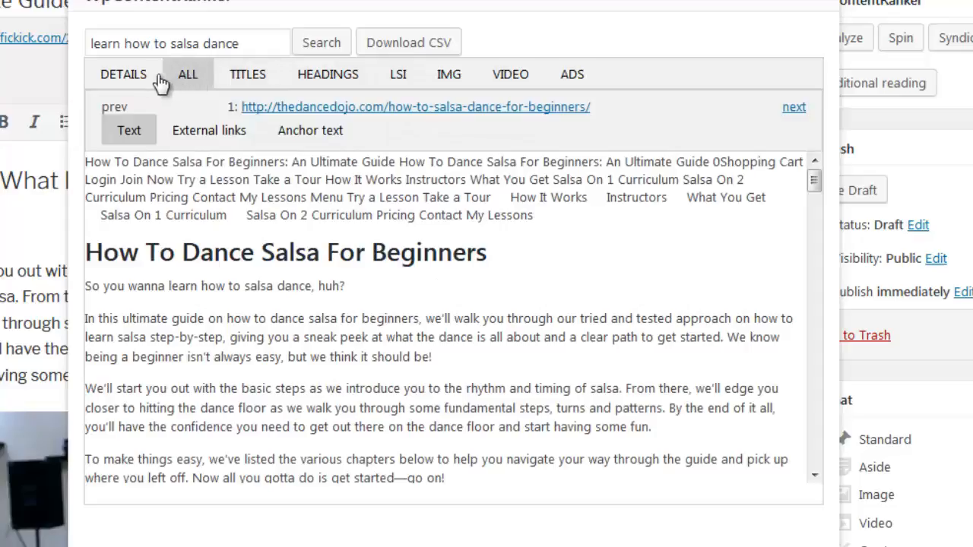
left_click(143, 82)
scroll(281, 186, "down", 6)
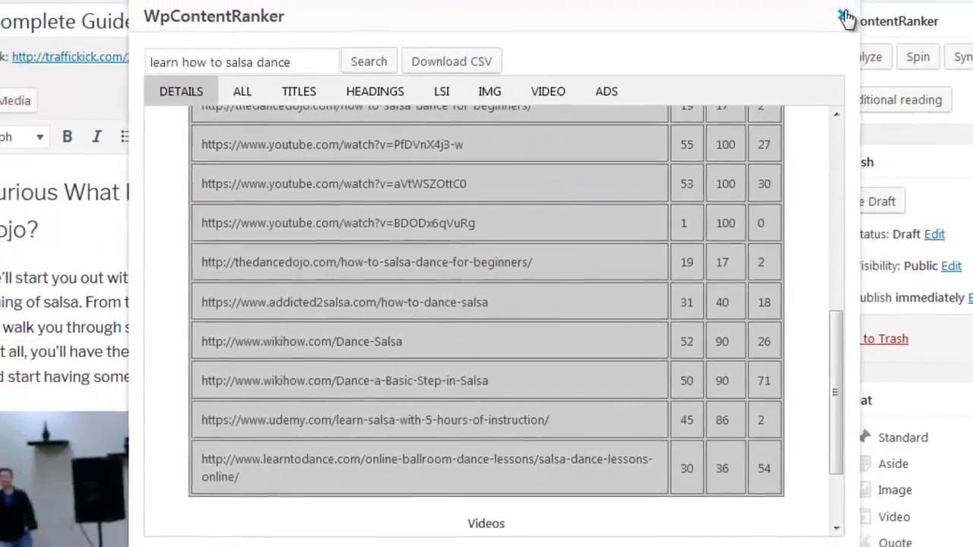
left_click(832, 13)
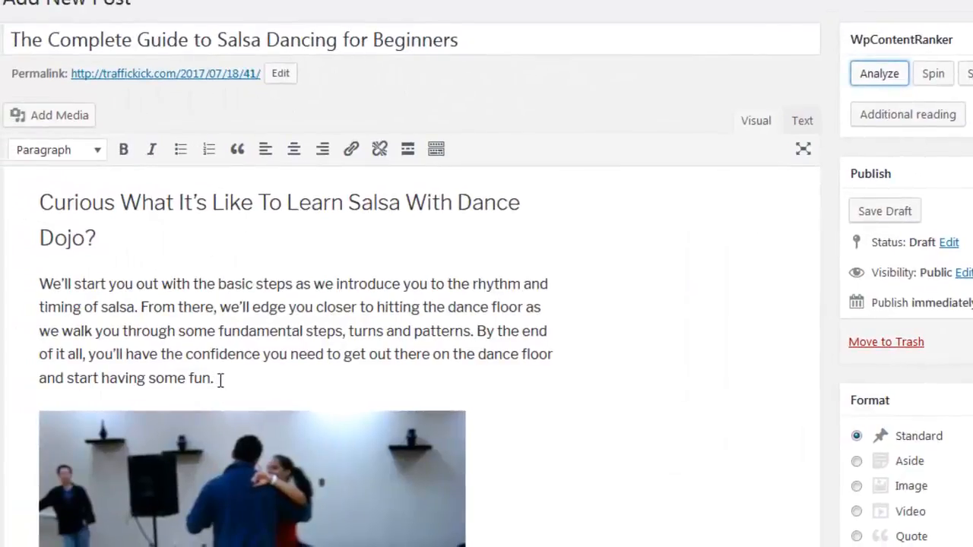
Step: Spin the "We'll start you out" paragraph under the post's first heading
left_click_drag(220, 380, 55, 291)
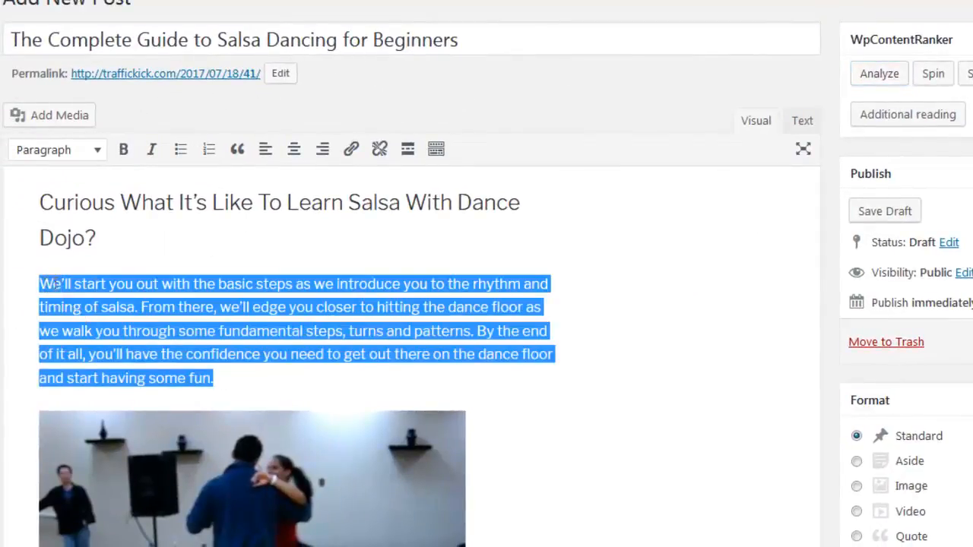
left_click(935, 78)
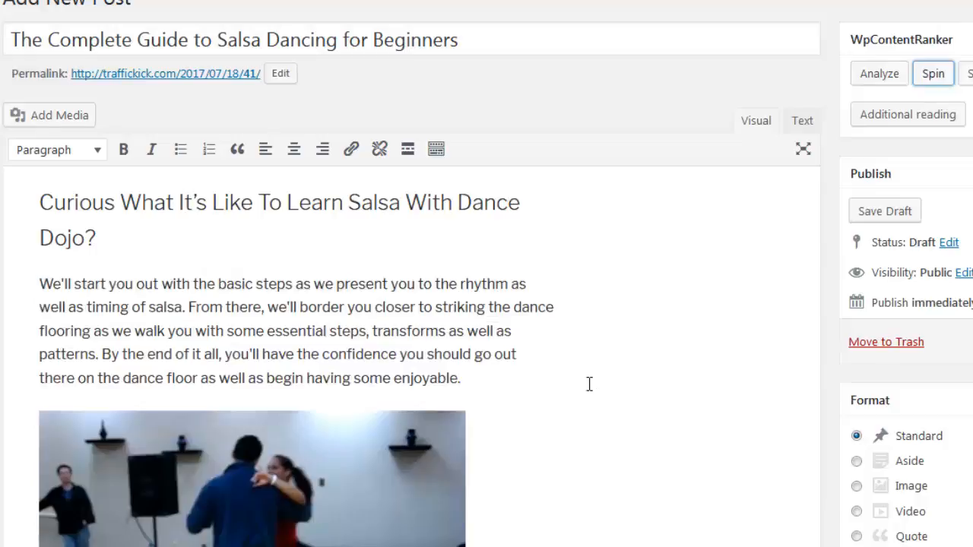
Step: Spin the "To make things easy" paragraph directly below the dancing couple image
scroll(589, 385, "down", 5)
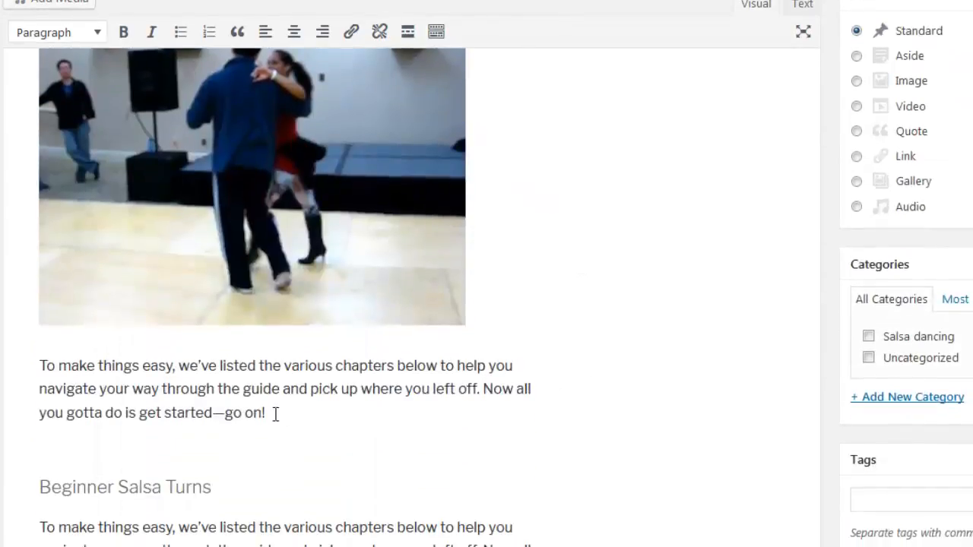
left_click_drag(275, 415, 36, 365)
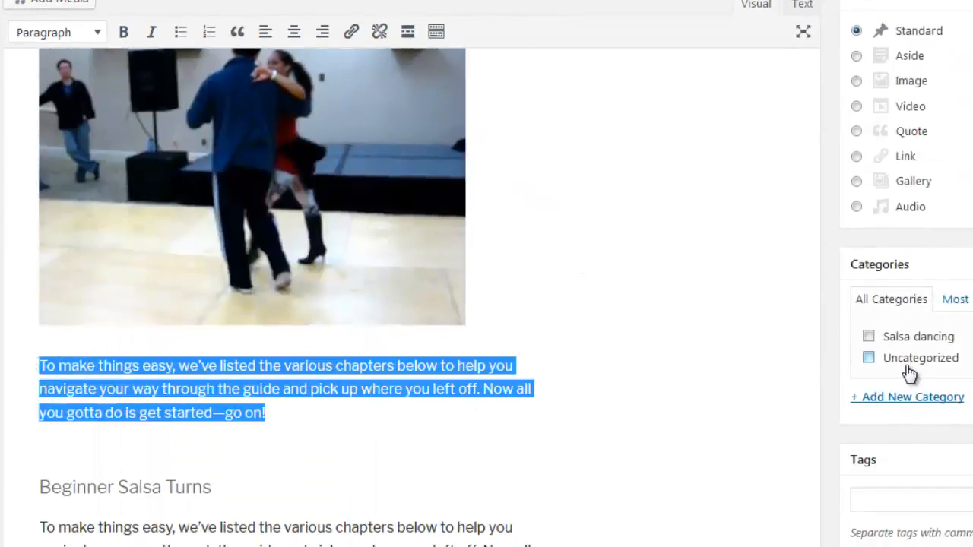
scroll(910, 372, "up", 3)
scroll(957, 84, "up", 2)
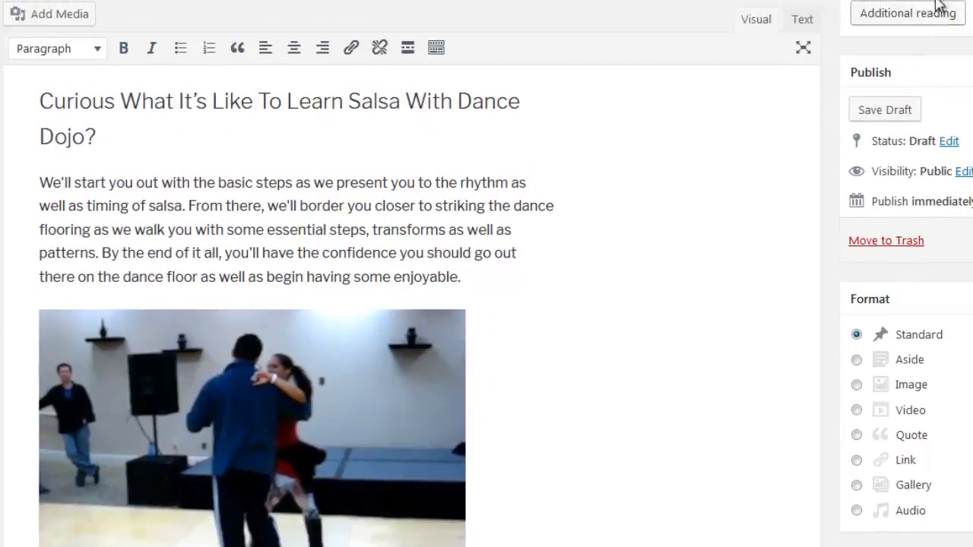
scroll(775, 332, "down", 4)
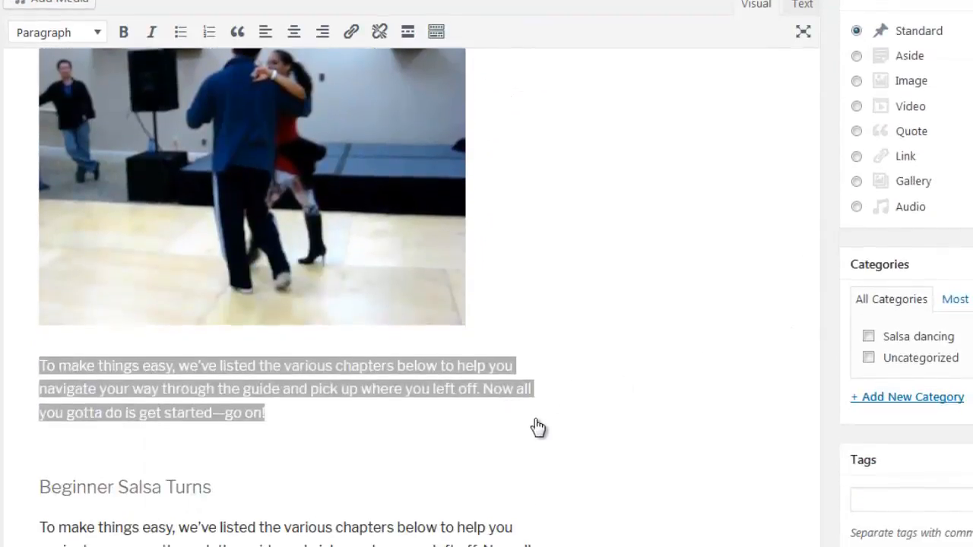
type("To earn points simple, we have actually provided the various chapters below to assist you browse your means with the guide and also grab where you left off. Now all you got ta do is start-- go on!")
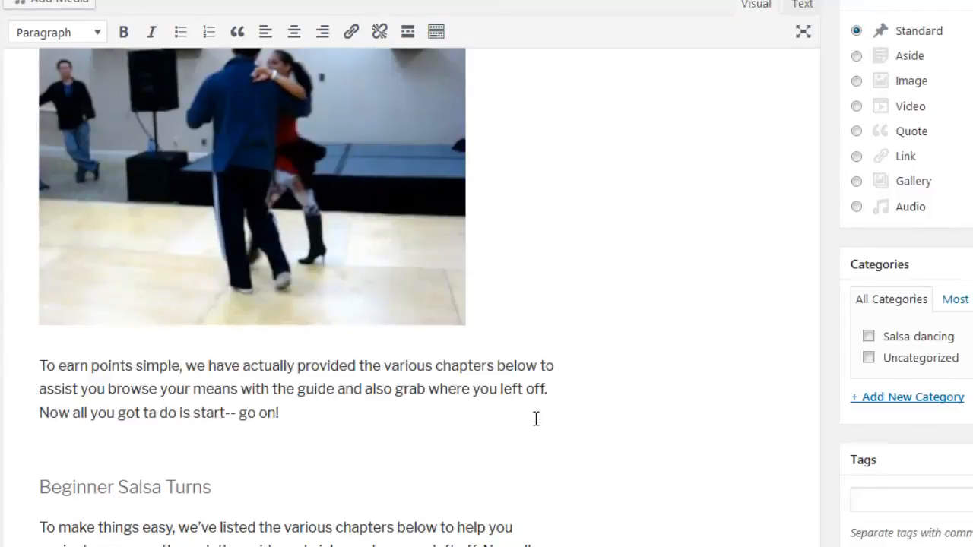
scroll(595, 433, "up", 5)
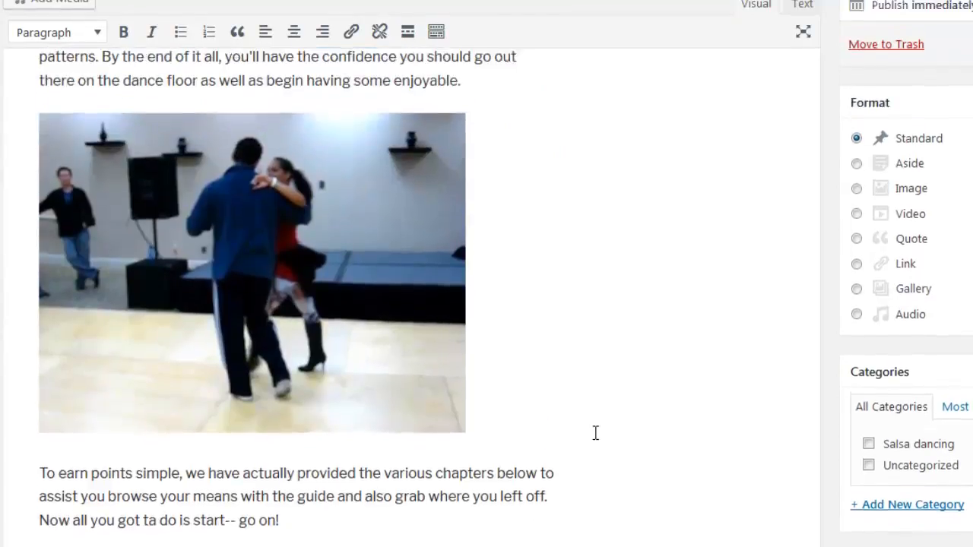
scroll(559, 426, "down", 6)
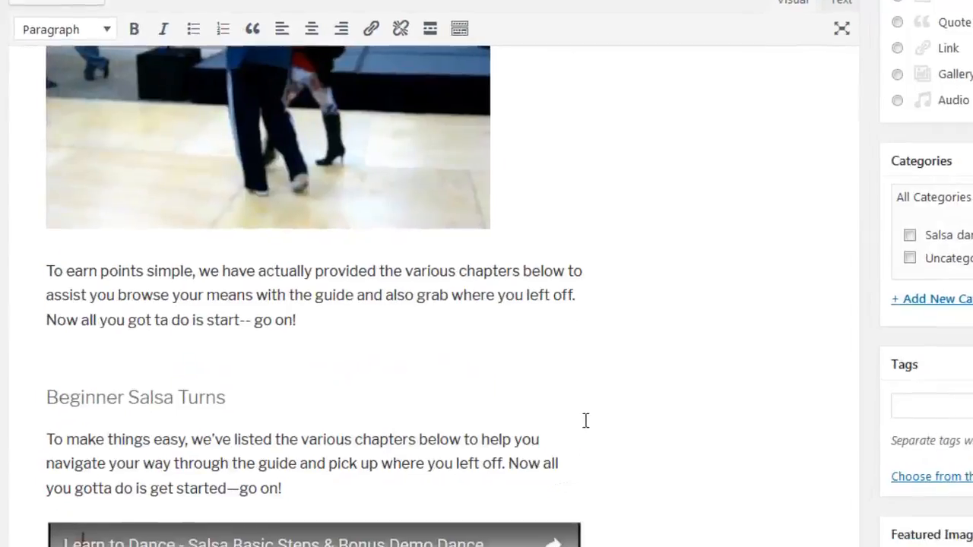
scroll(562, 411, "up", 4)
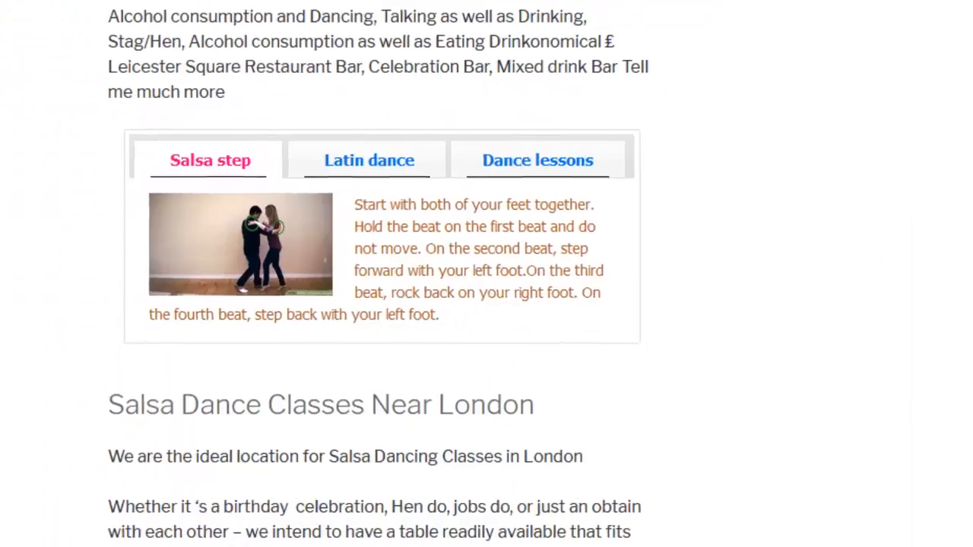
Step: View the Latin dance, Dance lessons and Salsa step content in the published post's additional reading box, plus the Salsa dance and Cha Cha entries
left_click(373, 181)
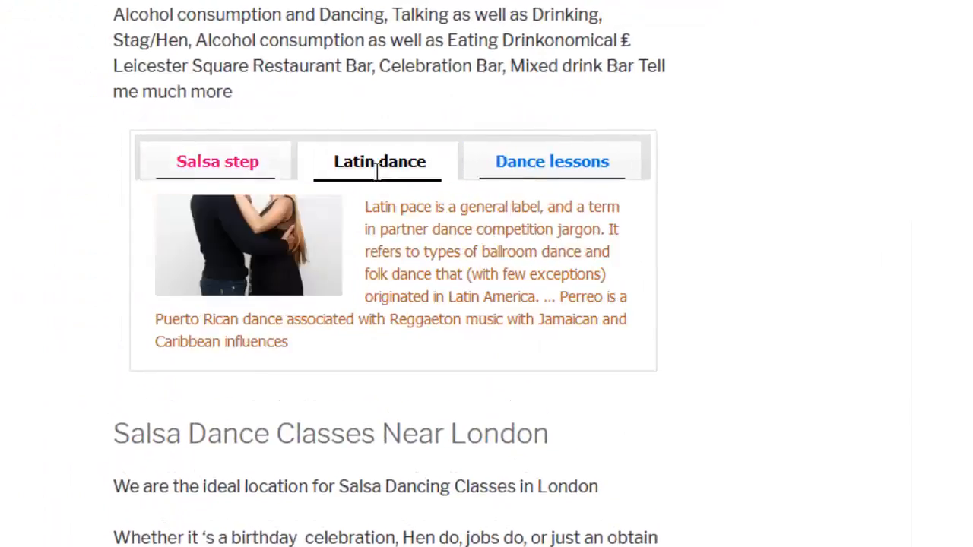
left_click(560, 180)
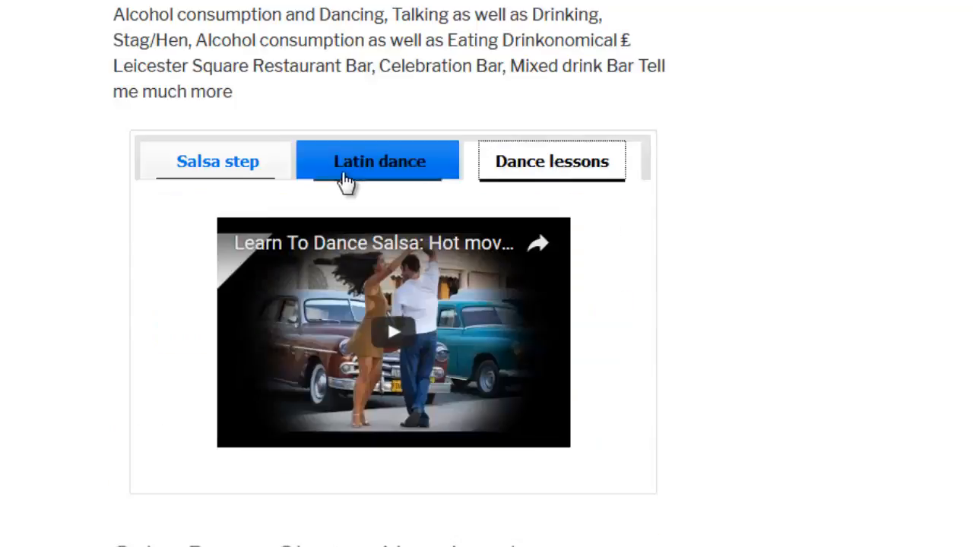
left_click(245, 174)
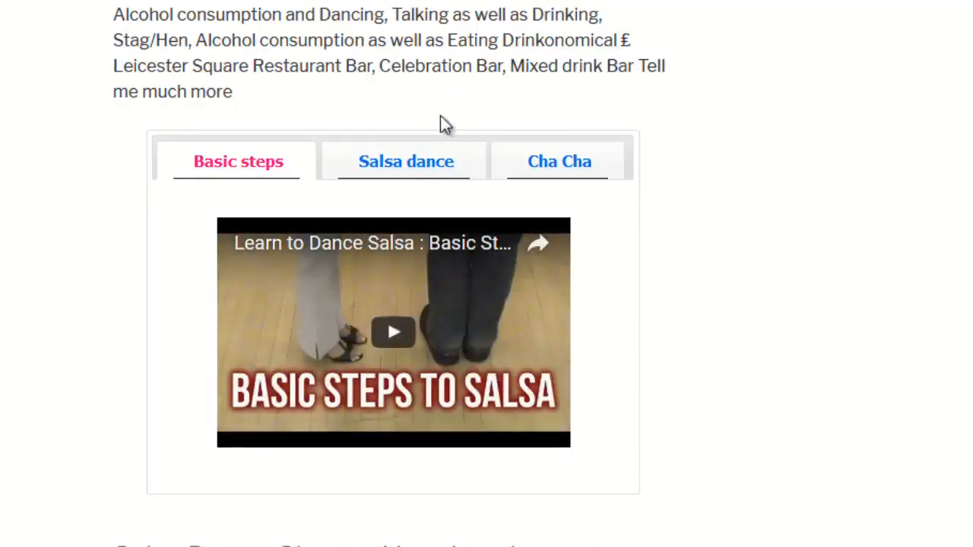
left_click(424, 170)
left_click(552, 163)
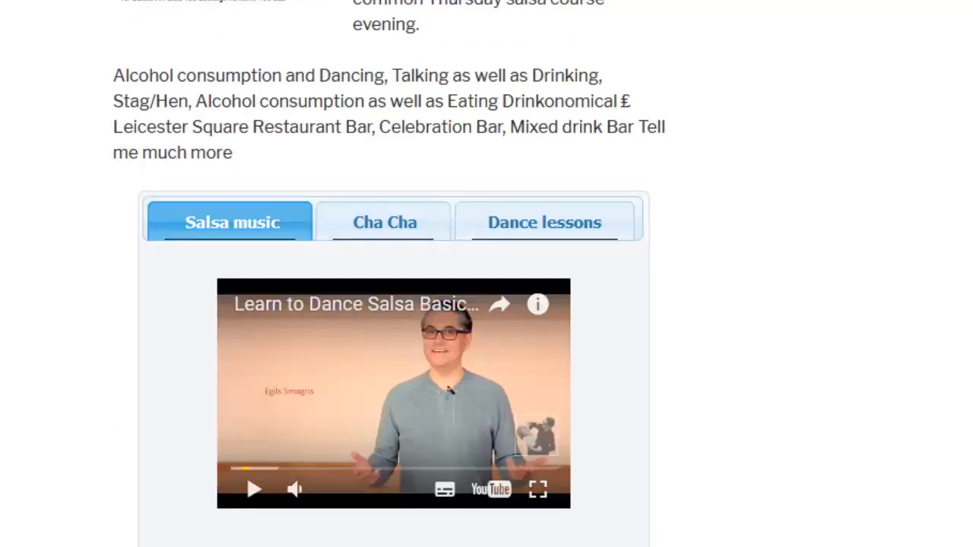
Step: Check the published additional reading box in its other designs, viewing its keyword entries and playing the "Basic steps" video
left_click(397, 226)
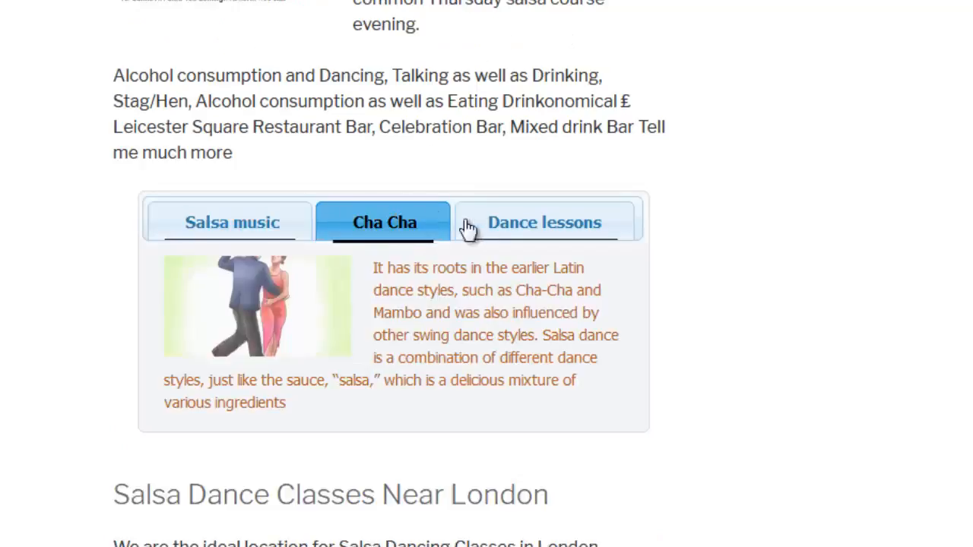
left_click(471, 227)
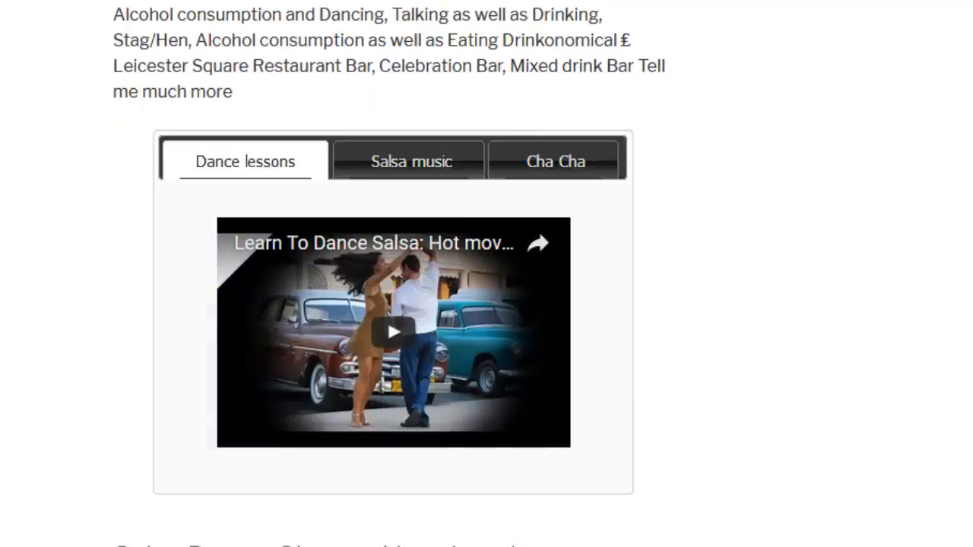
left_click(425, 171)
left_click(541, 161)
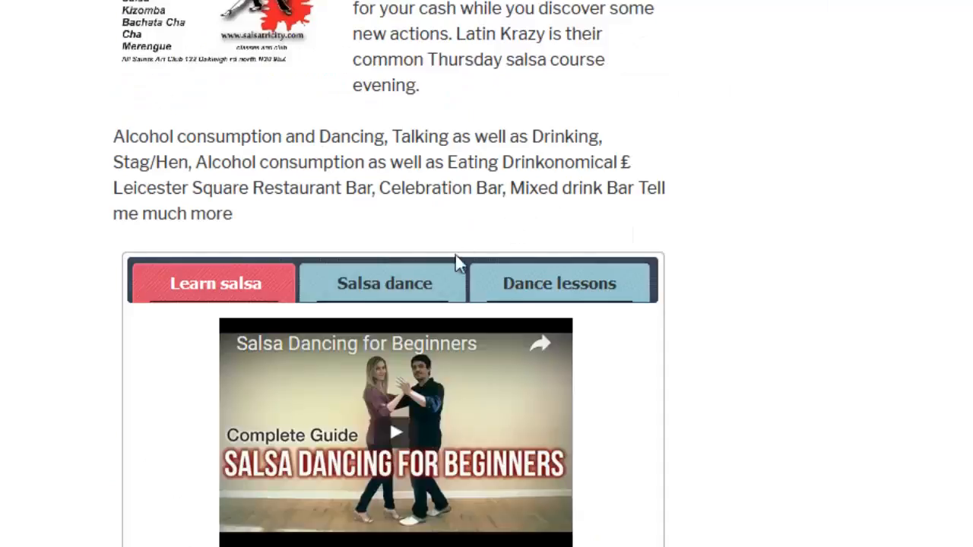
left_click(460, 272)
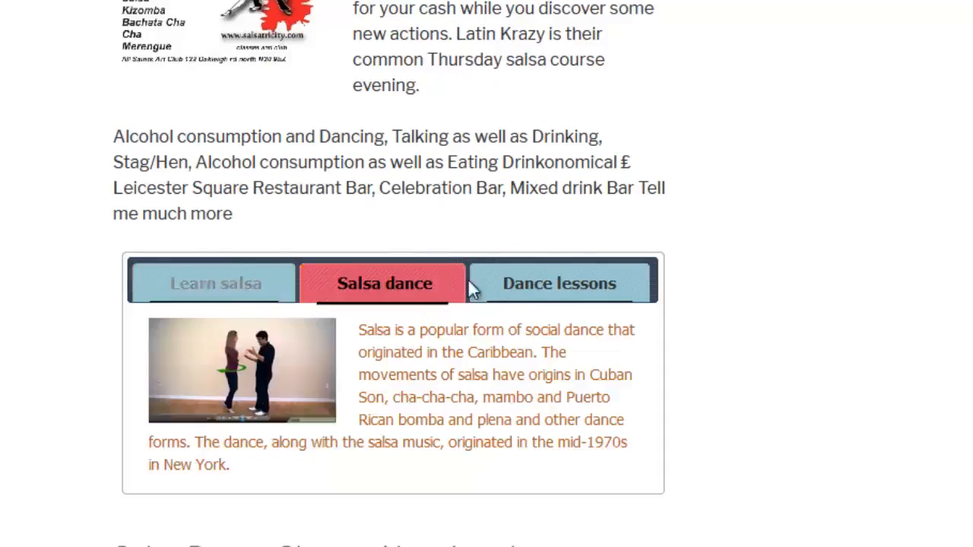
left_click(532, 282)
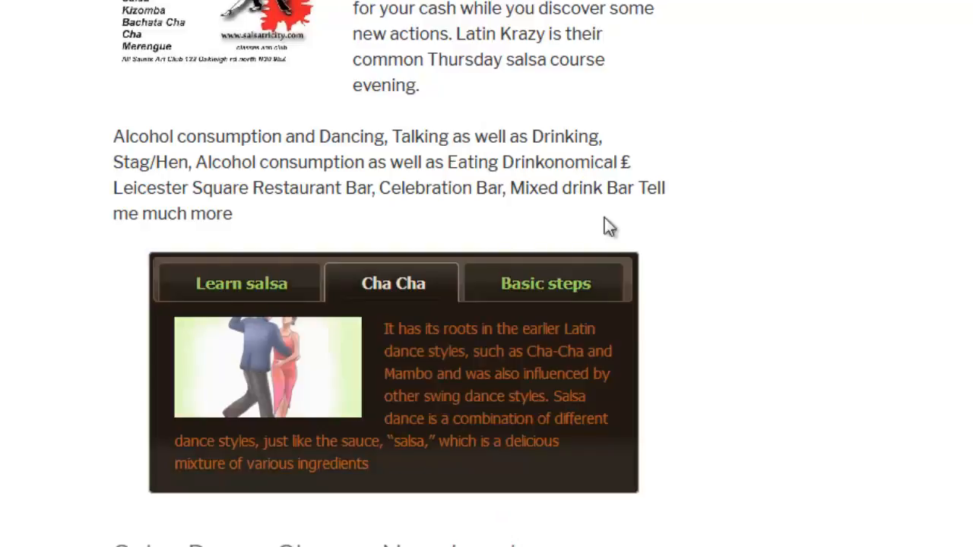
left_click(546, 283)
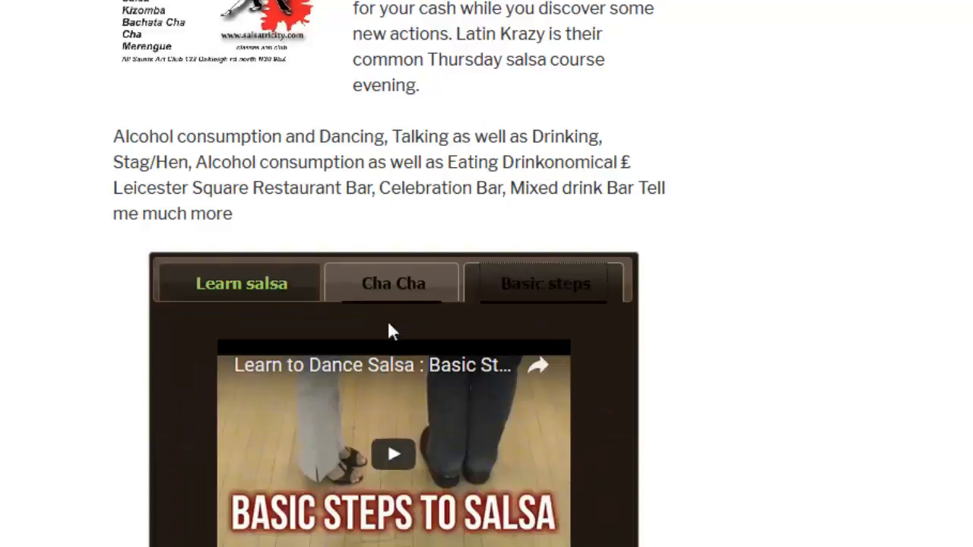
left_click(391, 453)
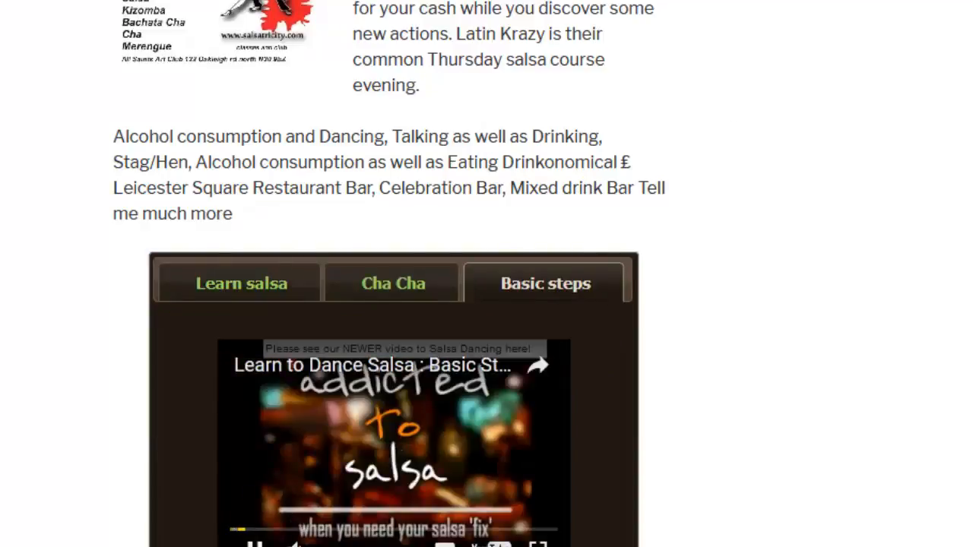
left_click(285, 280)
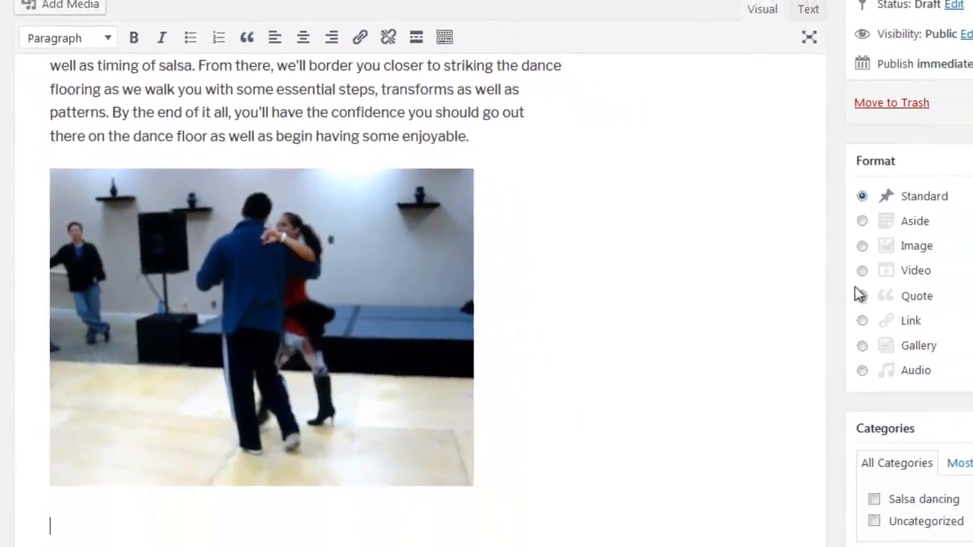
Step: Insert an additional reading table below the dancing couple image, with 6 items to add and 3 to show
scroll(884, 79, "up", 2)
scroll(884, 79, "up", 1)
left_click(857, 87)
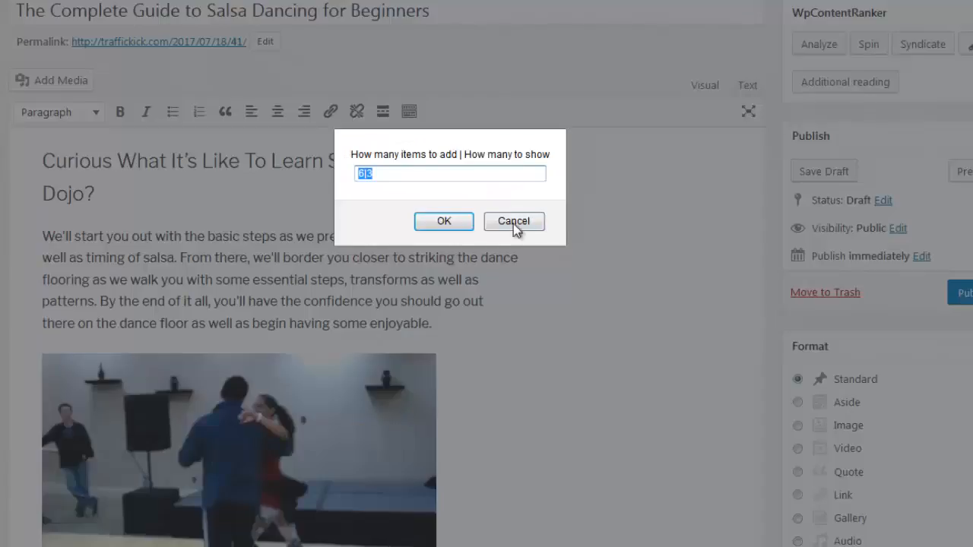
left_click(463, 228)
scroll(489, 298, "down", 3)
scroll(488, 297, "up", 5)
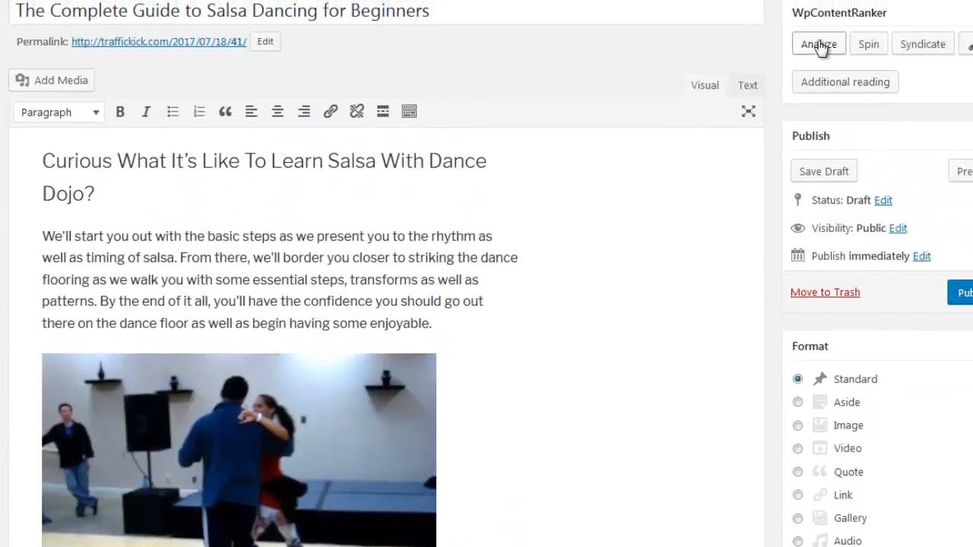
Step: Reopen the keyword analysis beside the table and add the LSI keywords "salsa" and "salsa step" as the first two titles
left_click(821, 43)
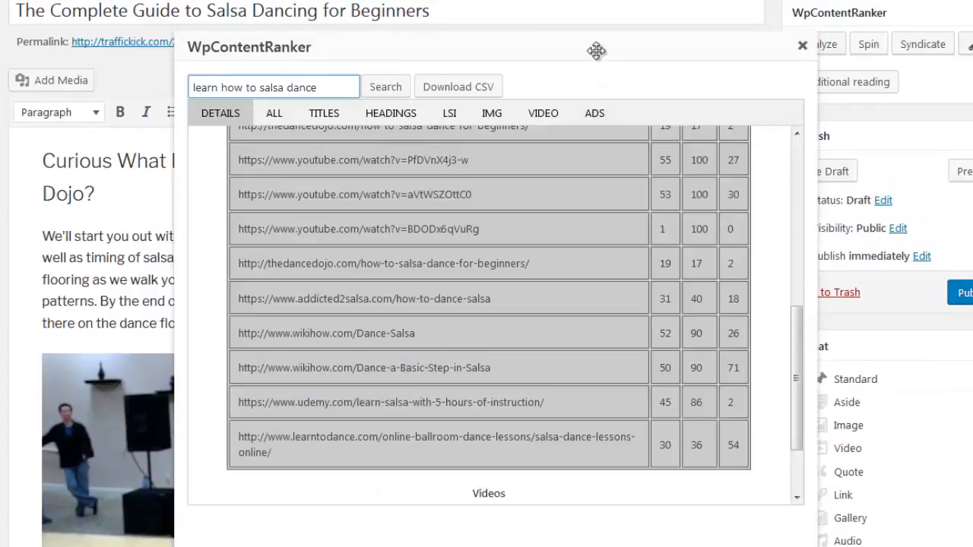
left_click_drag(596, 50, 830, 231)
scroll(128, 329, "down", 5)
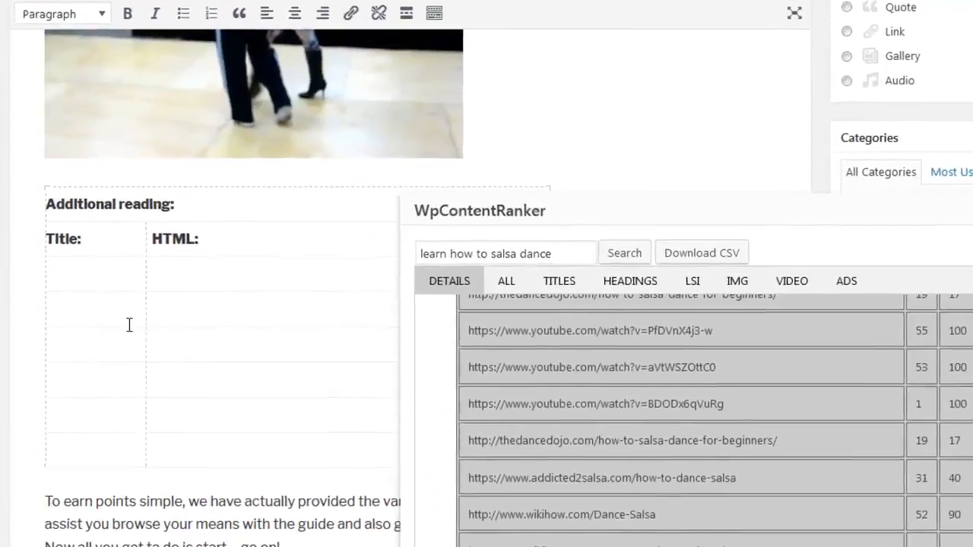
left_click(692, 281)
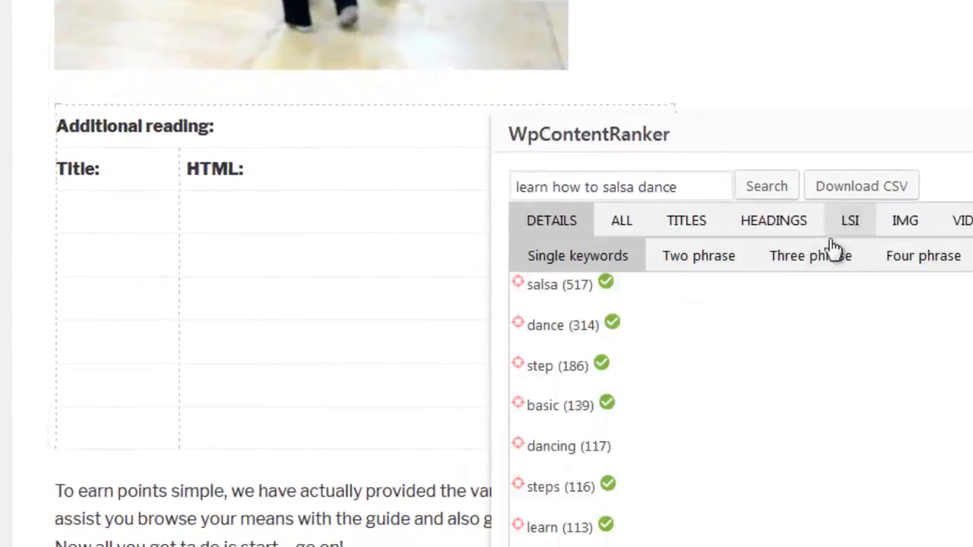
left_click_drag(491, 282, 163, 233)
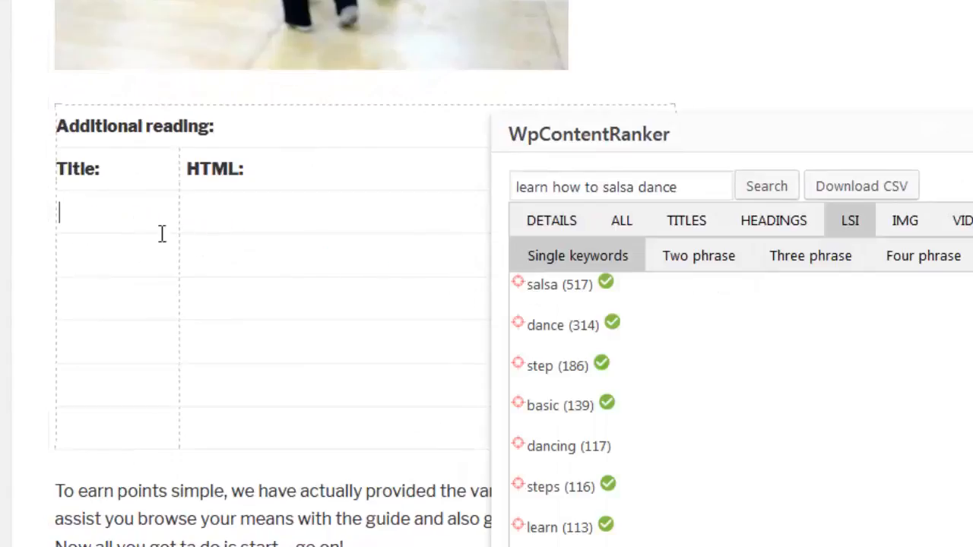
left_click(699, 256)
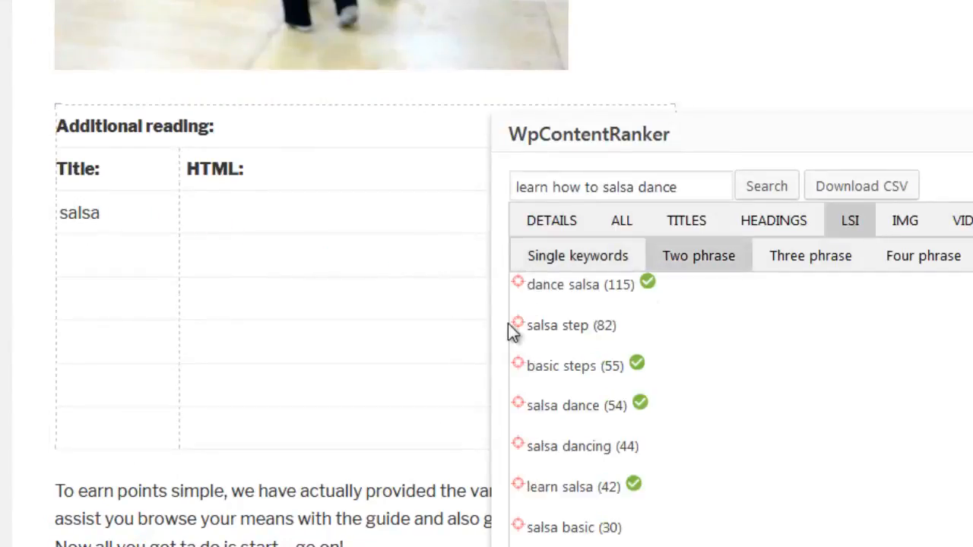
left_click_drag(516, 324, 96, 257)
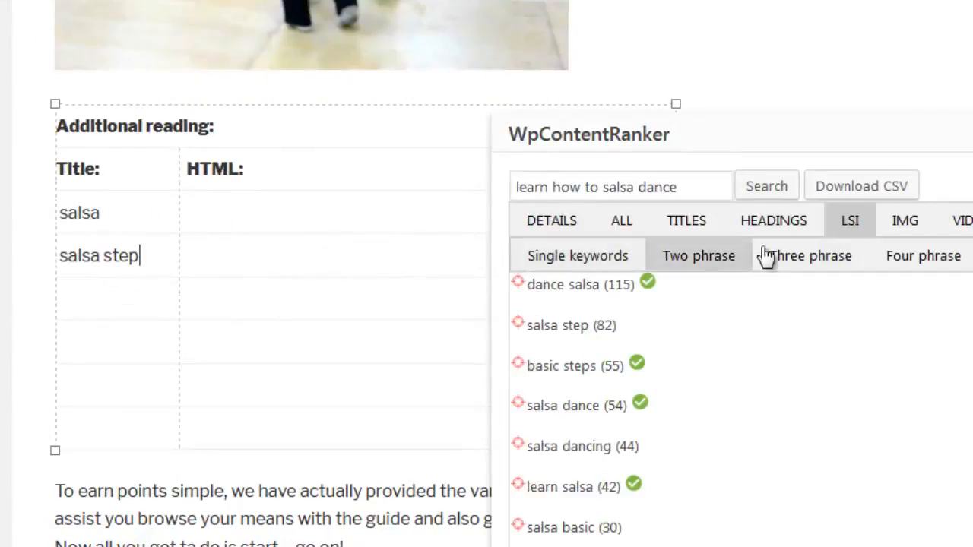
Step: Add the "Learn to Dance - Salsa Basic Steps & Bonus Demo Dance" video to the "salsa" row and the dancing couple image to the "salsa step" row
left_click(960, 220)
left_click_drag(426, 306, 243, 215)
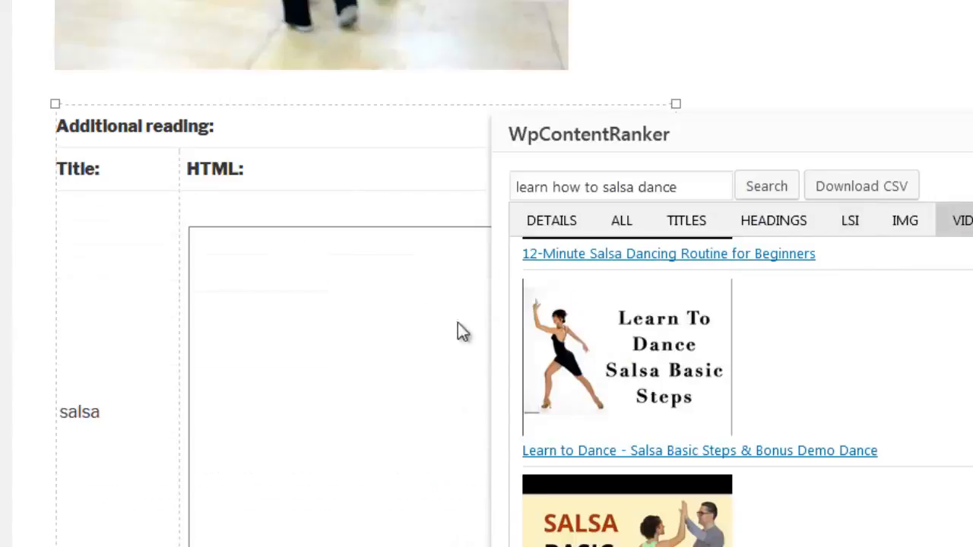
scroll(415, 359, "down", 5)
left_click(909, 228)
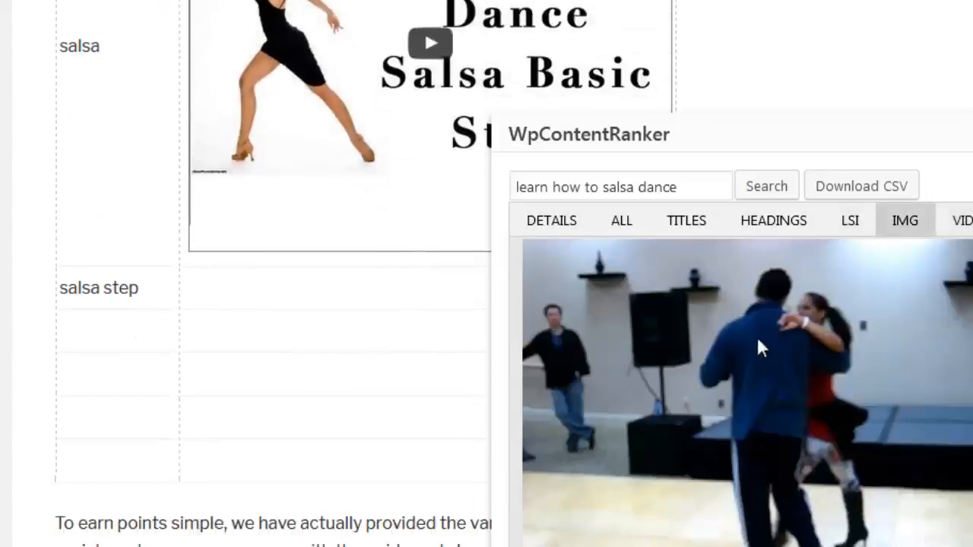
left_click_drag(756, 338, 309, 310)
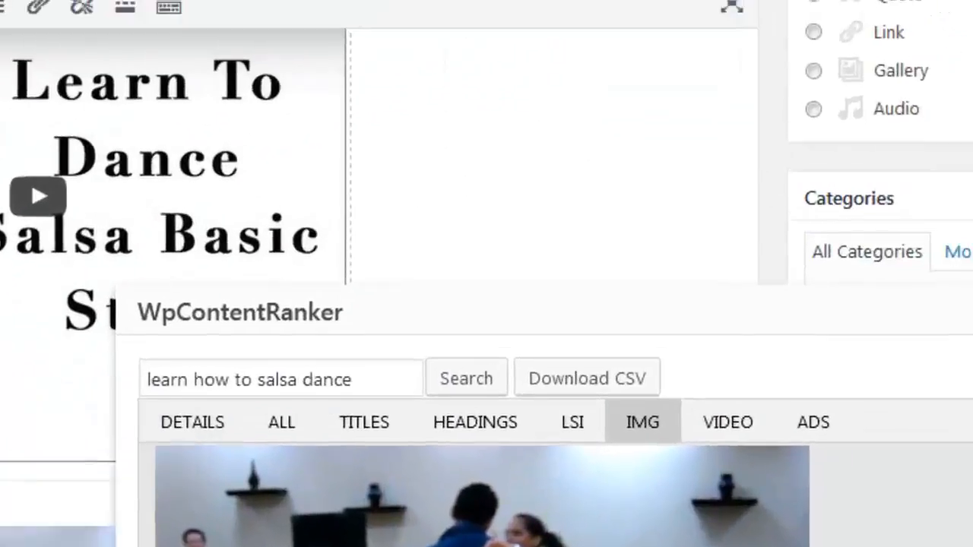
scroll(486, 156, "up", 4)
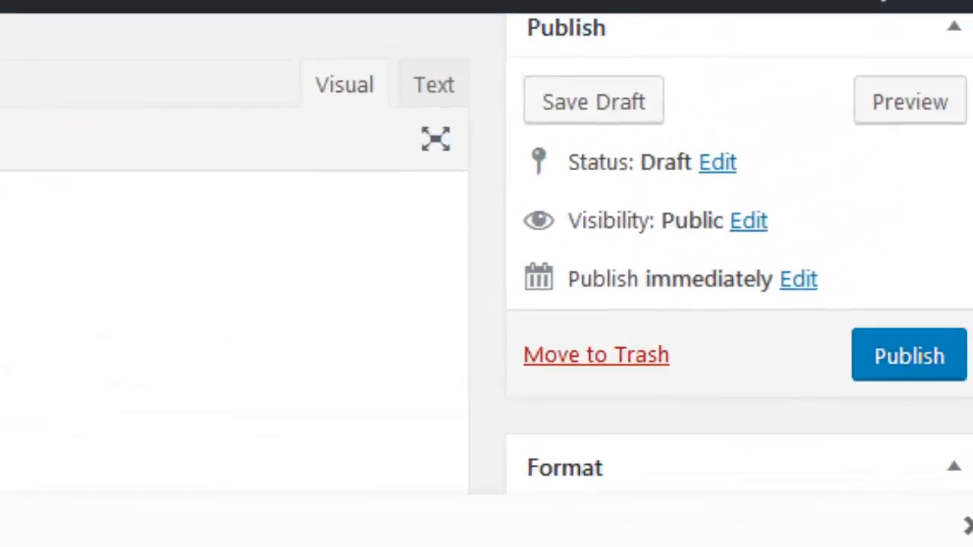
Step: Syndicate the "Saturday salsa dancing in London England UK" post with the illustrated tango couple image from the media library
scroll(487, 280, "up", 5)
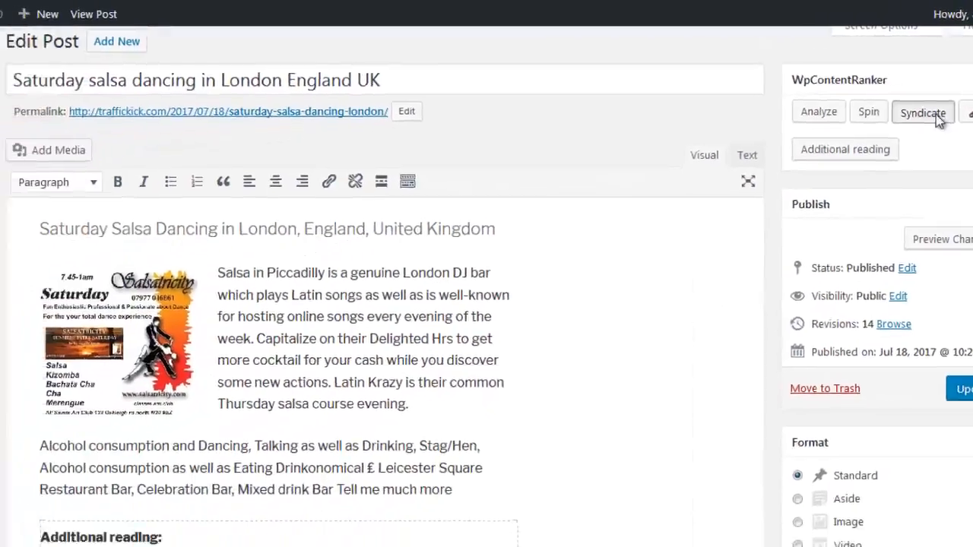
left_click(917, 137)
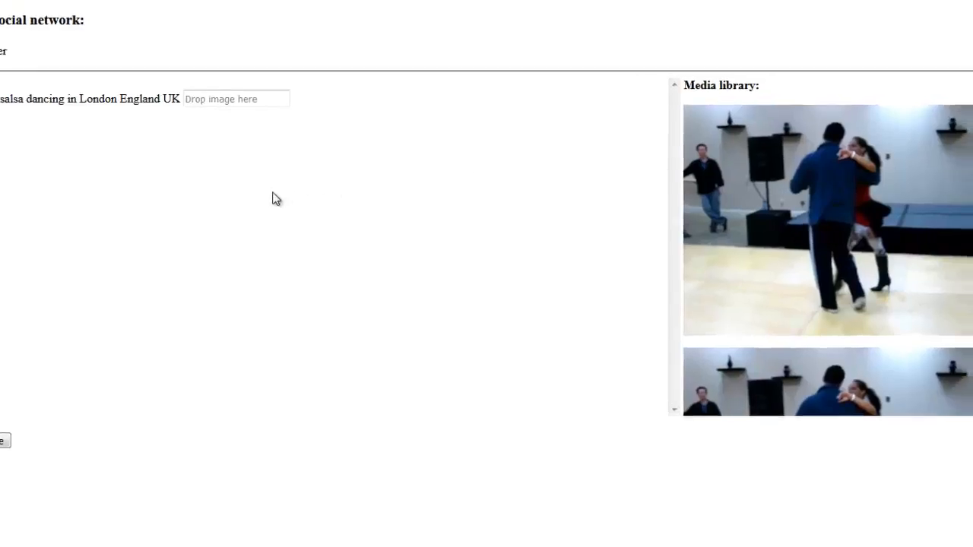
scroll(825, 196, "down", 3)
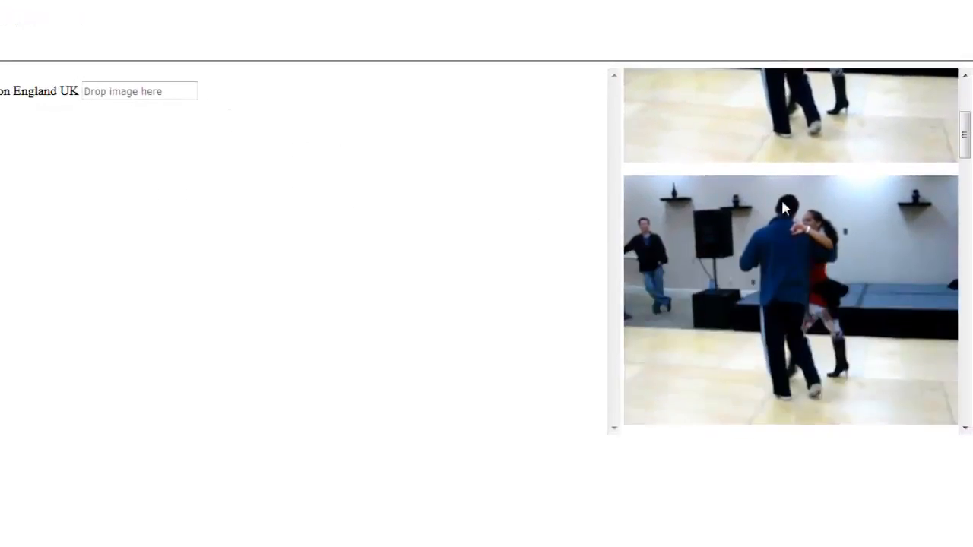
scroll(783, 205, "down", 3)
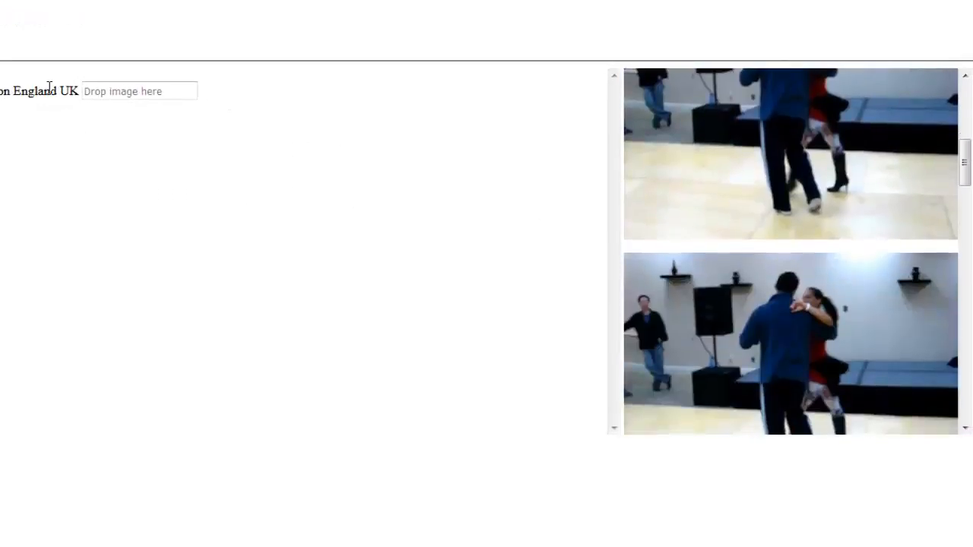
scroll(692, 190, "down", 10)
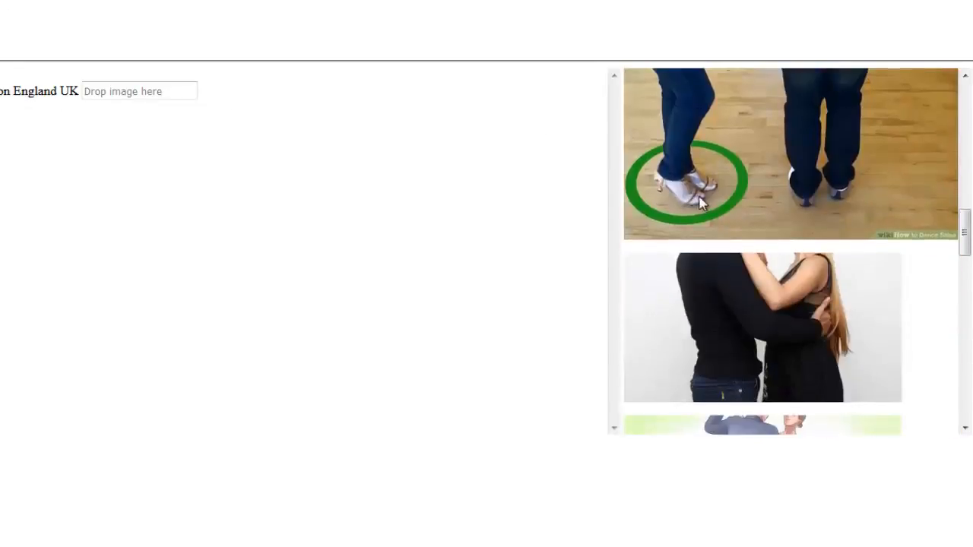
scroll(719, 226, "up", 4)
scroll(719, 226, "down", 5)
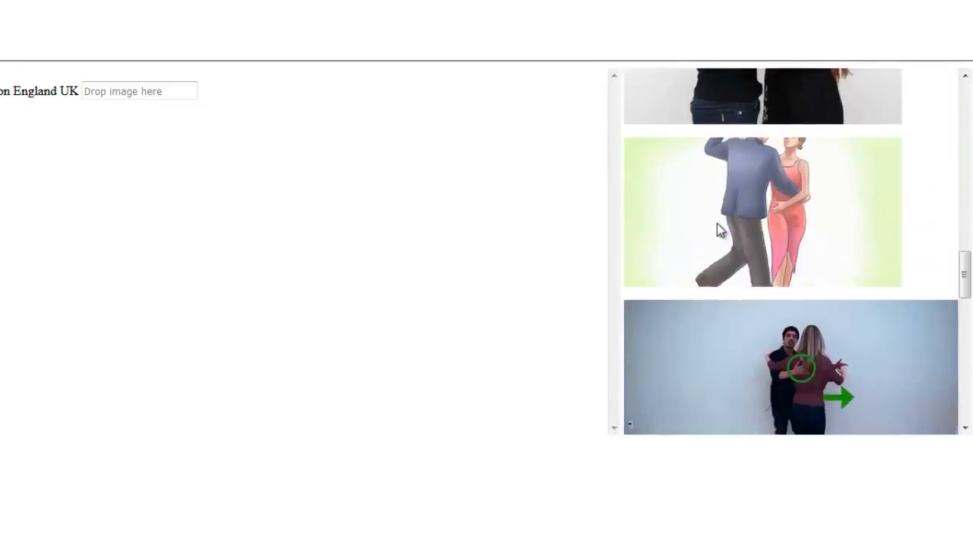
scroll(737, 188, "up", 3)
left_click_drag(737, 188, 177, 97)
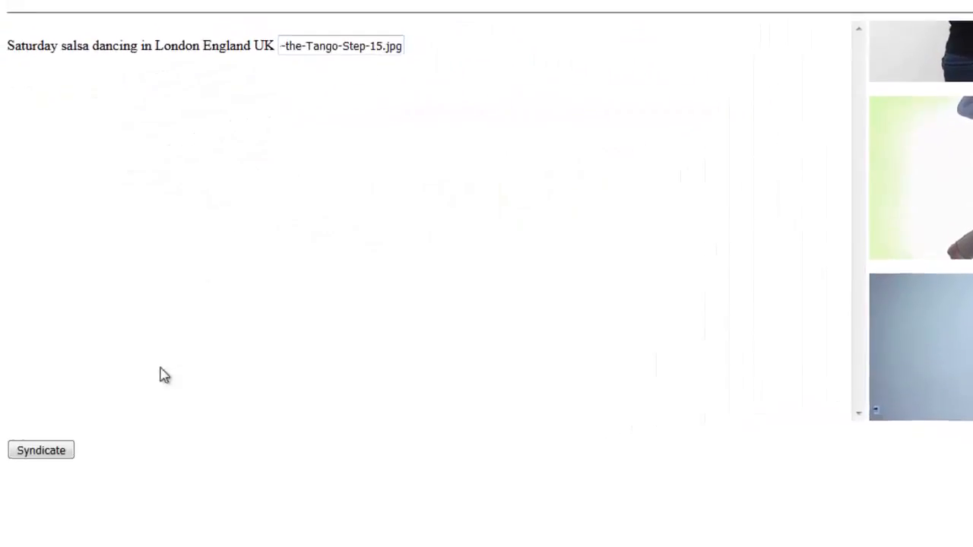
left_click(15, 439)
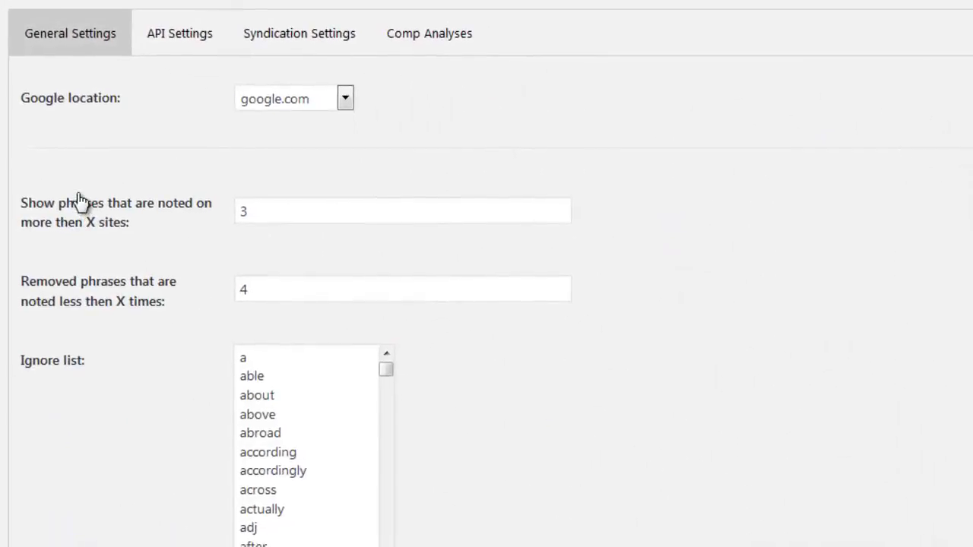
Step: Look over the WpContentRanker general settings and the available Google location options
scroll(78, 196, "down", 5)
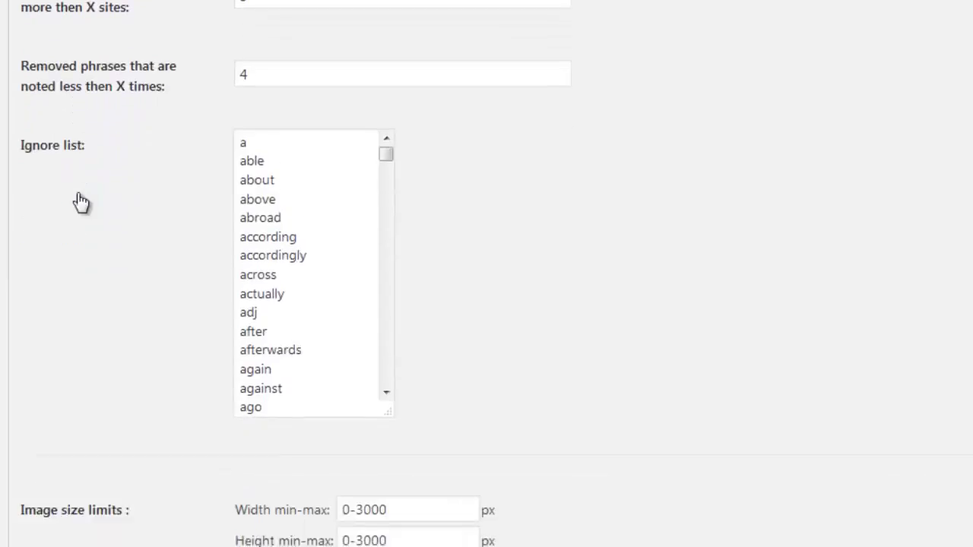
scroll(77, 194, "down", 4)
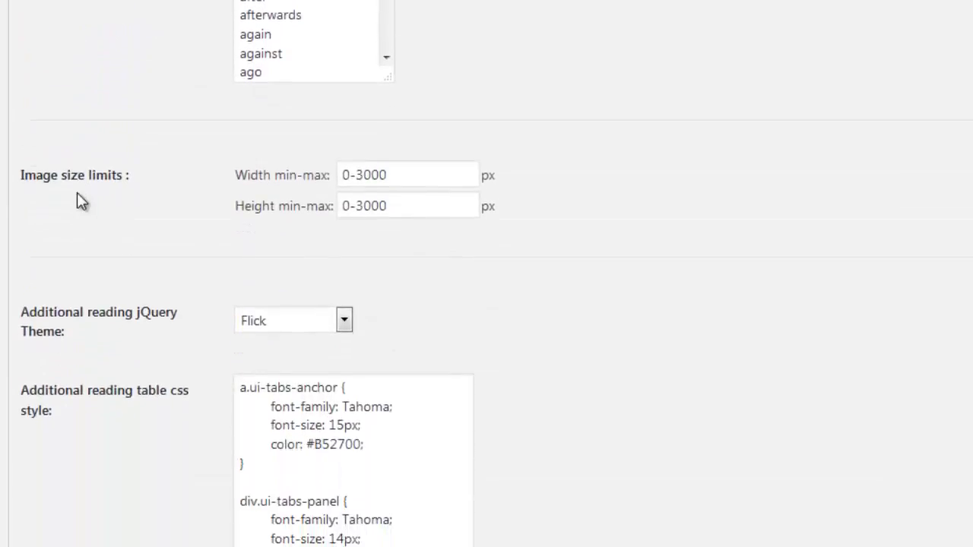
scroll(79, 199, "up", 10)
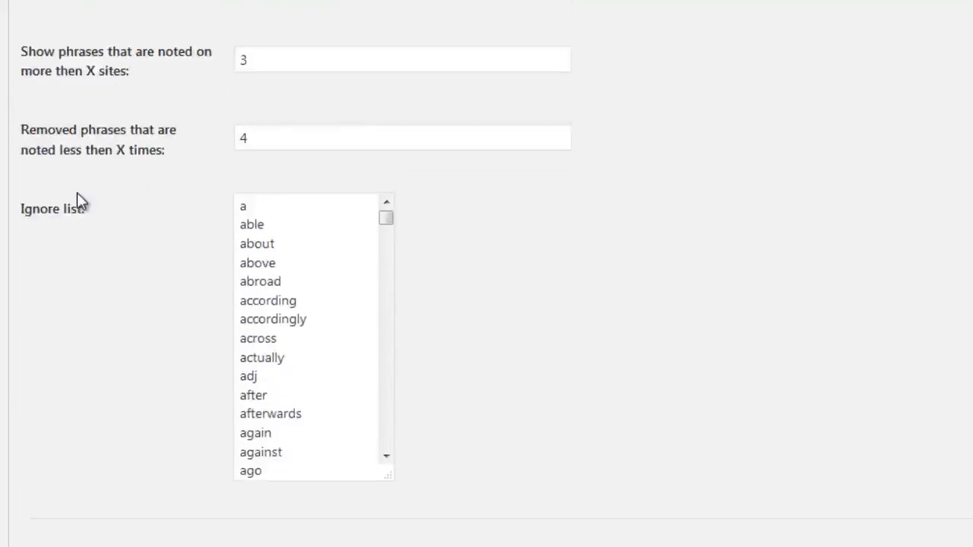
left_click(291, 99)
left_click_drag(344, 178, 444, 120)
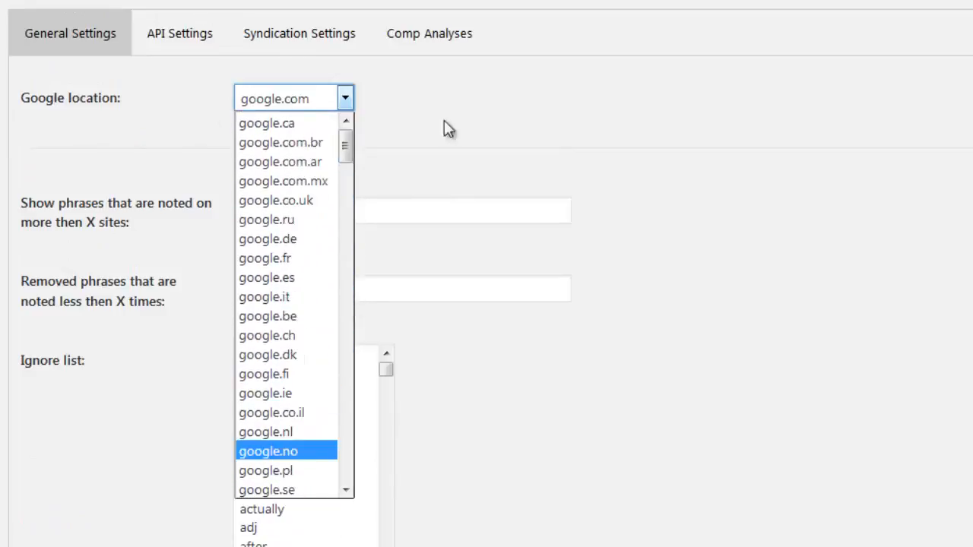
left_click(479, 128)
scroll(479, 129, "down", 3)
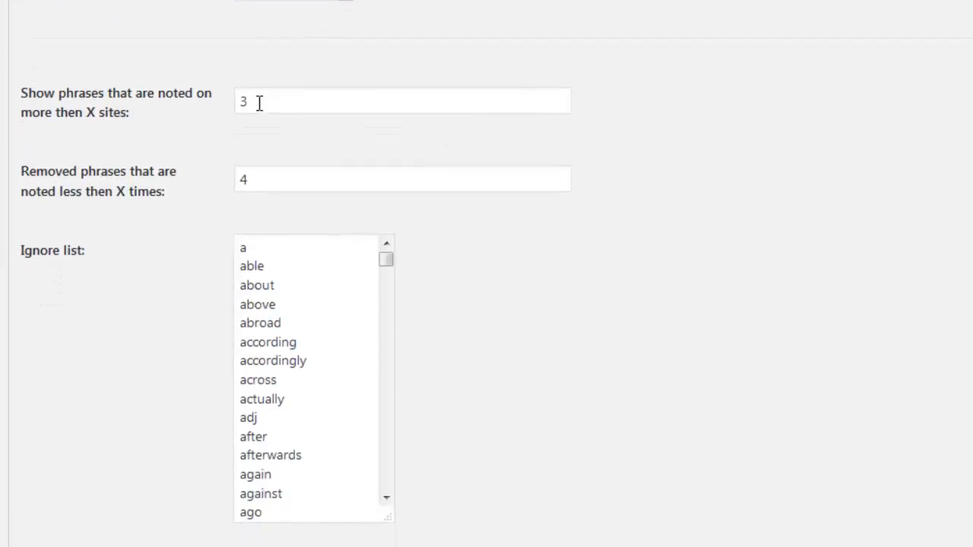
Step: Examine the two phrase threshold settings and read through the ignore list to its last word
left_click(258, 101)
left_click(263, 171)
scroll(274, 182, "down", 6)
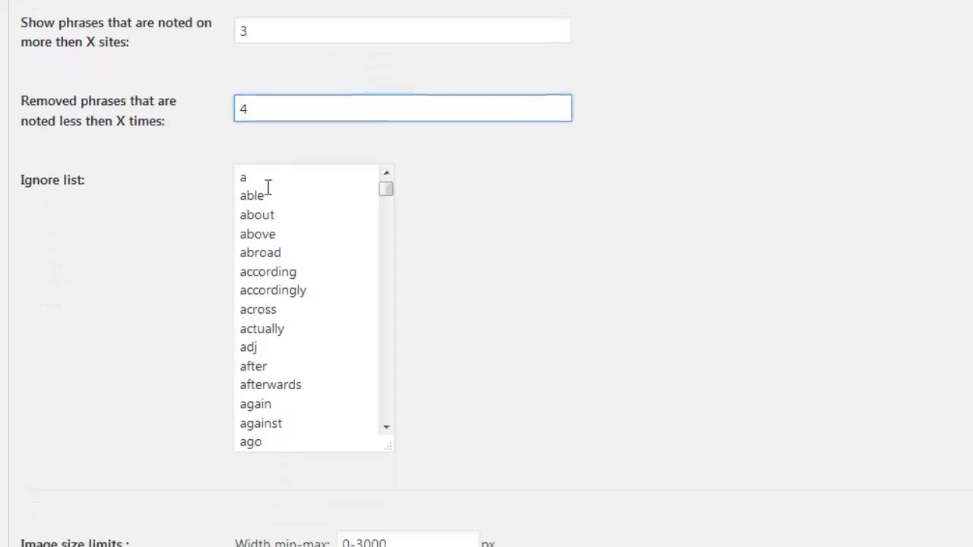
scroll(282, 183, "down", 12)
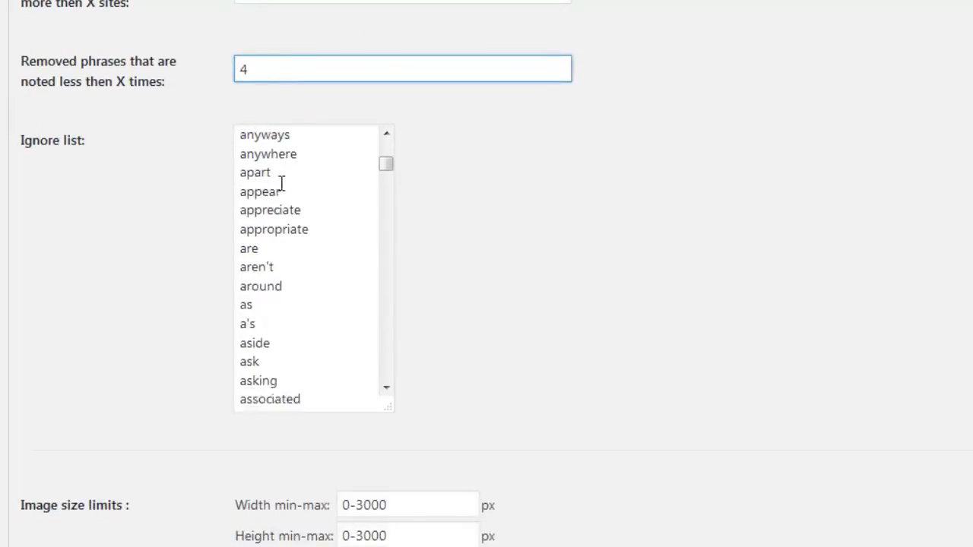
left_click(185, 191)
scroll(185, 190, "down", 10)
scroll(189, 190, "down", 5)
scroll(191, 189, "up", 15)
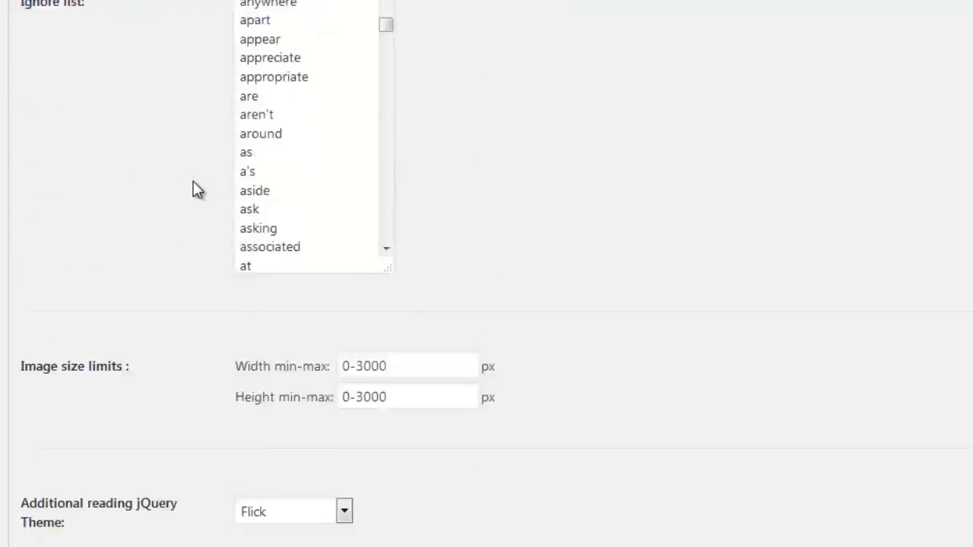
scroll(282, 183, "down", 9)
scroll(282, 183, "down", 20)
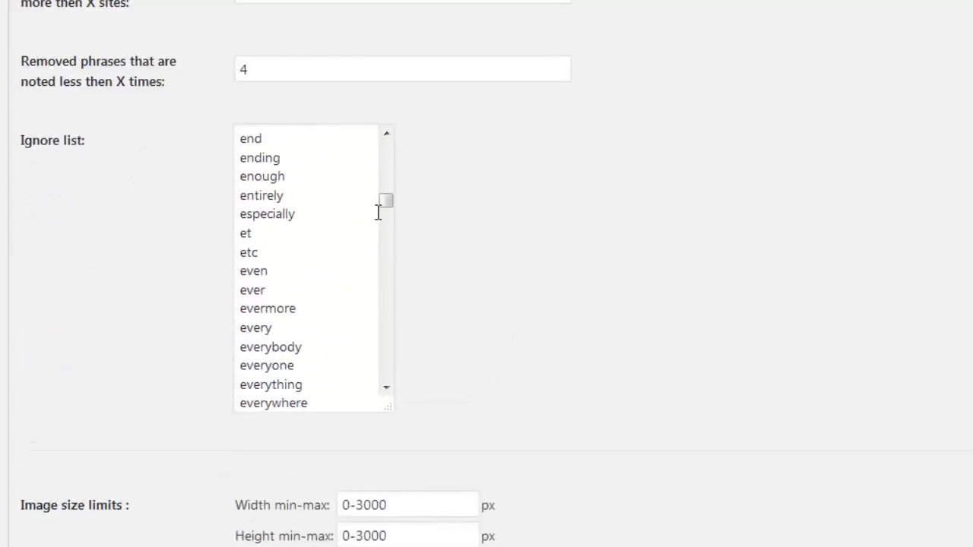
left_click_drag(385, 206, 380, 383)
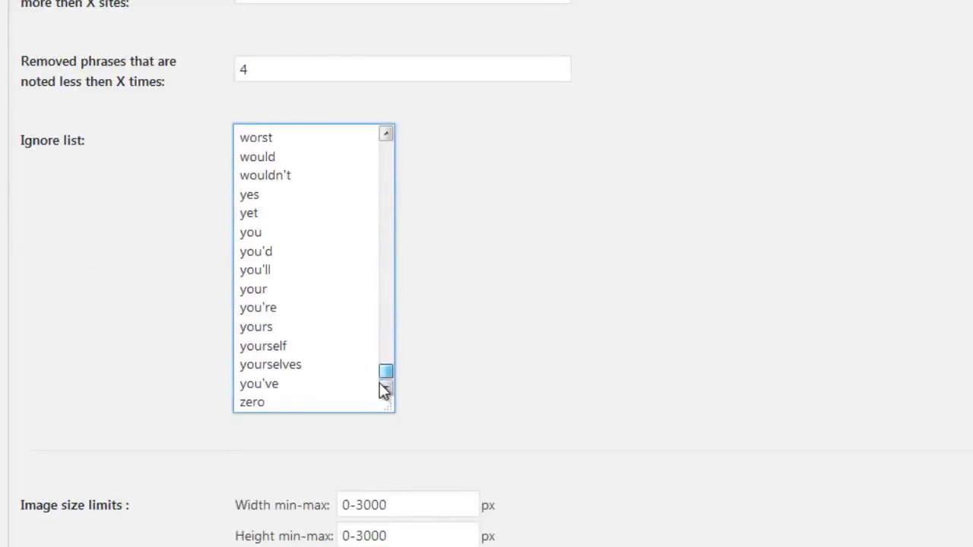
Step: Check the image size limits and the theme choices for the additional reading table
scroll(464, 265, "down", 9)
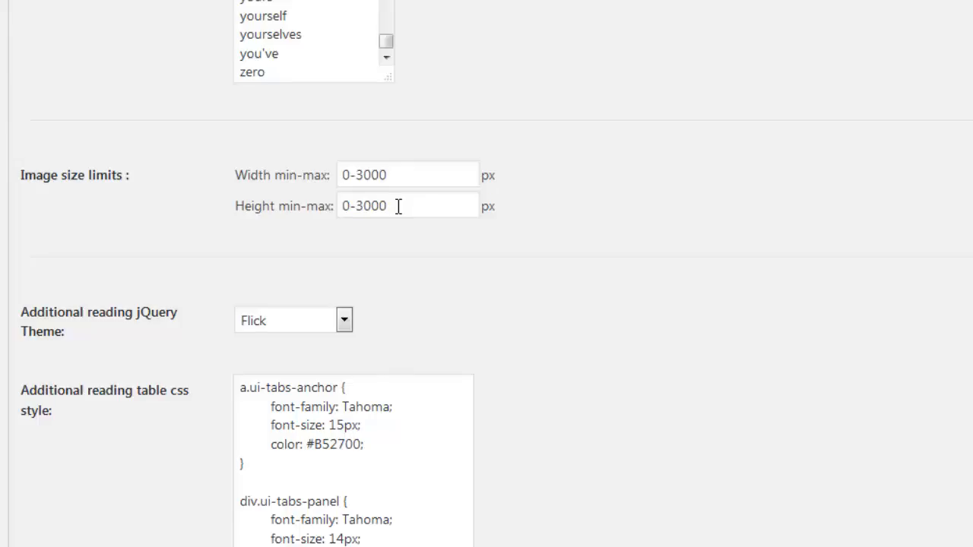
scroll(400, 210, "down", 3)
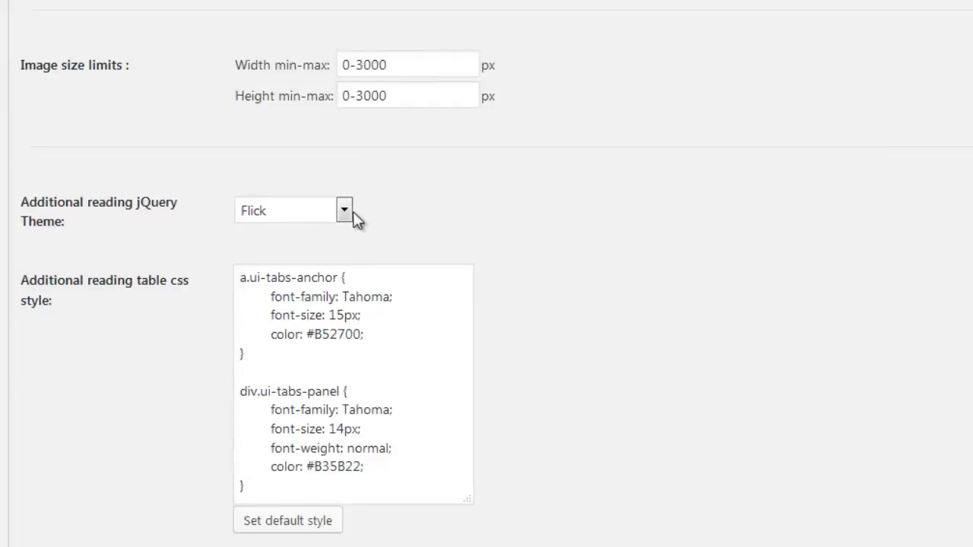
left_click(345, 213)
left_click_drag(346, 255, 347, 235)
left_click(416, 214)
Step: Inspect the proxy settings and the empty proxy list at the end of the general settings
scroll(417, 221, "down", 3)
scroll(317, 261, "down", 7)
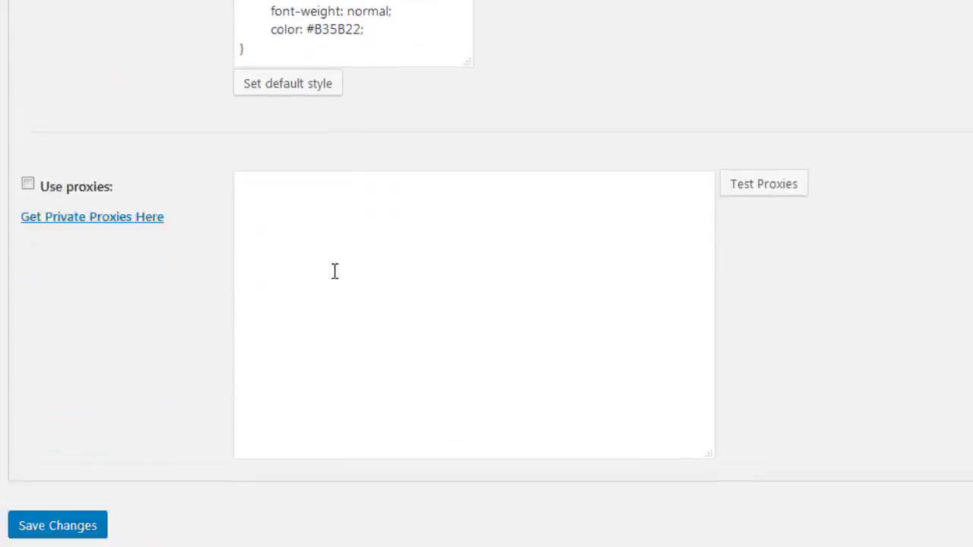
scroll(282, 186, "up", 3)
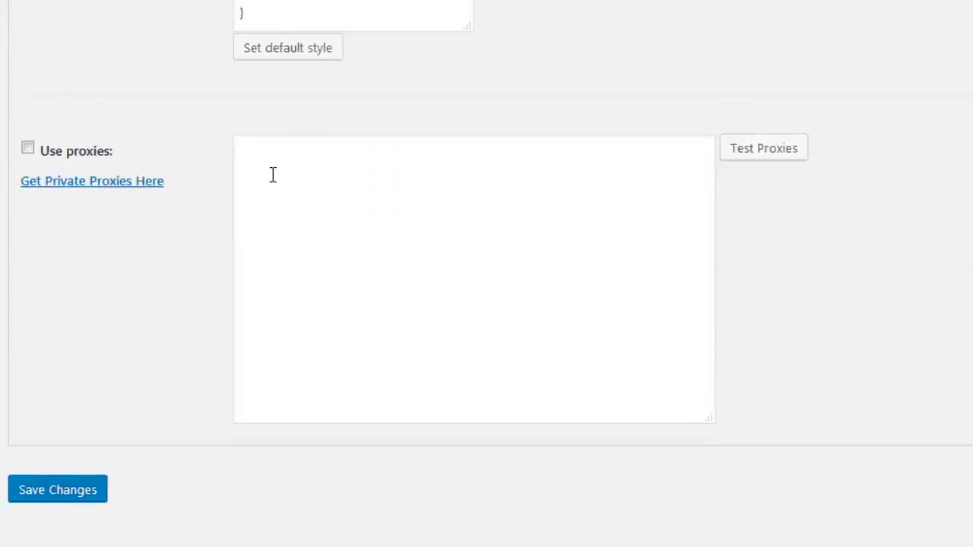
left_click(247, 177)
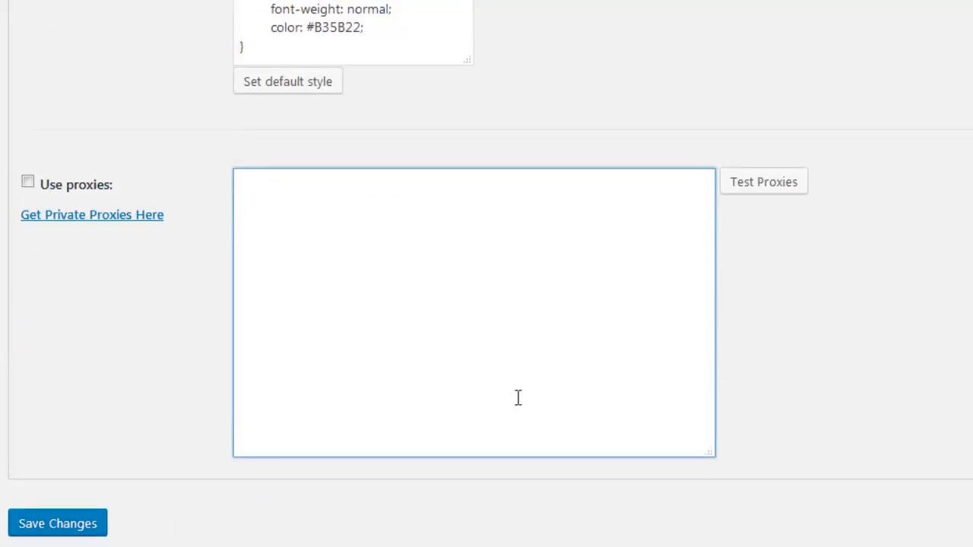
Step: Review the API settings for Moz, Spin Rewriter and Best Spinner
scroll(518, 397, "up", 15)
left_click(193, 42)
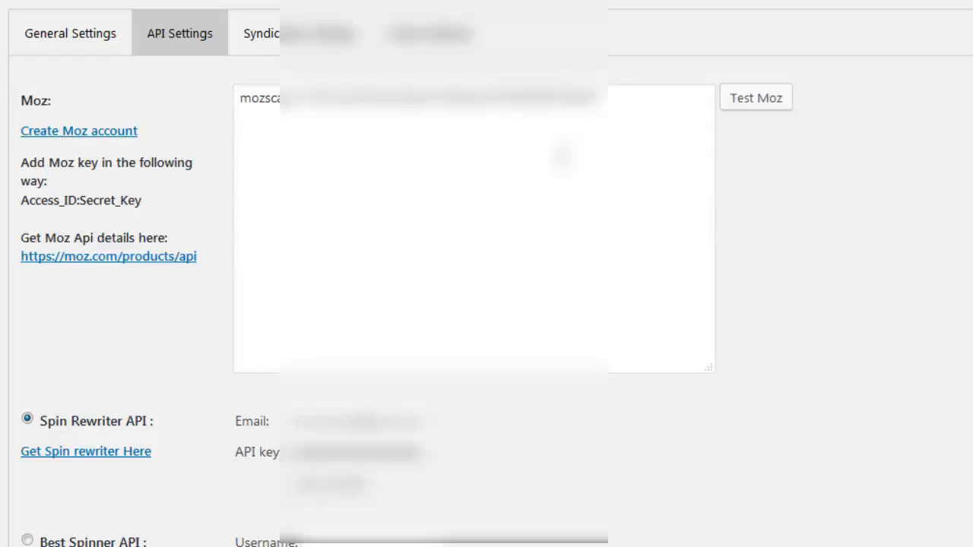
scroll(563, 156, "down", 3)
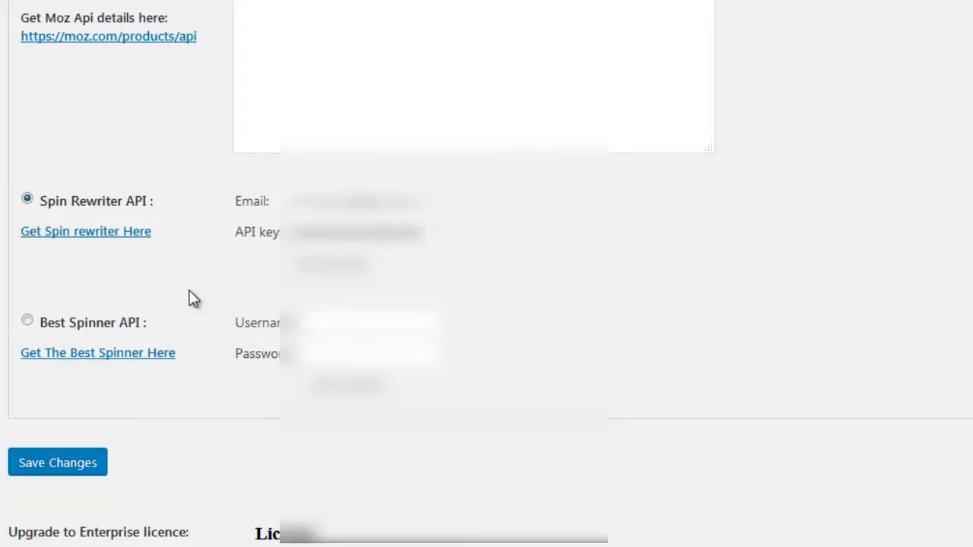
scroll(190, 296, "up", 3)
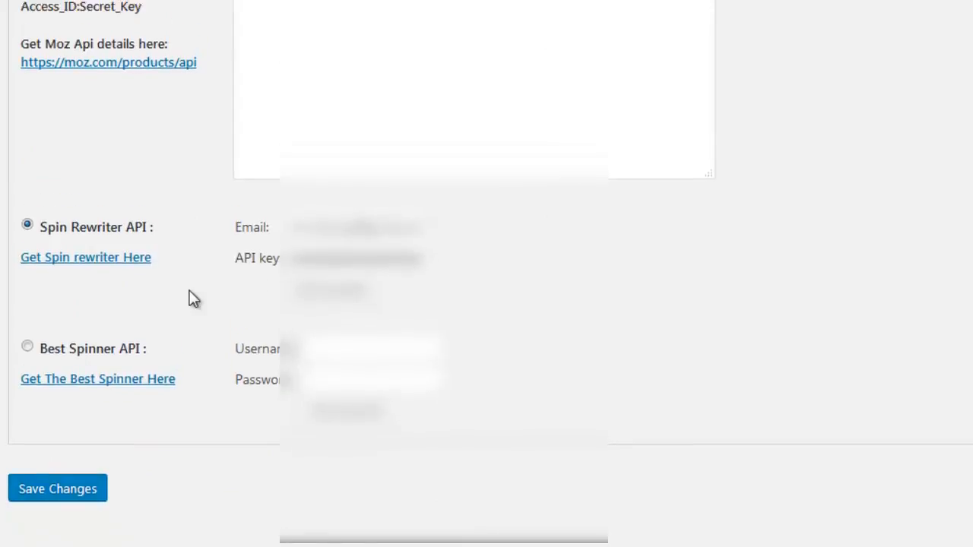
Step: Review the syndication settings, including posting delay, maximum characters, Twitter API fields and tags
left_click(319, 34)
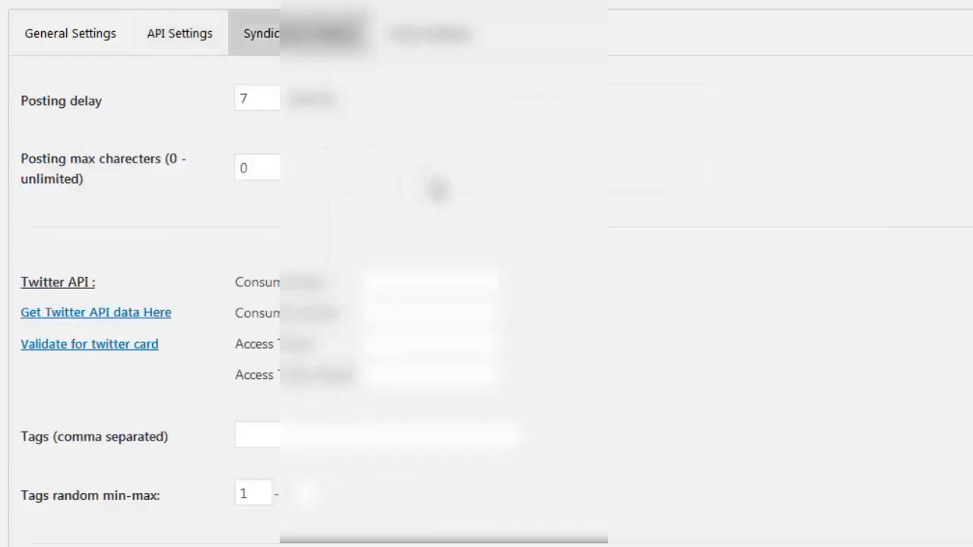
scroll(437, 189, "down", 2)
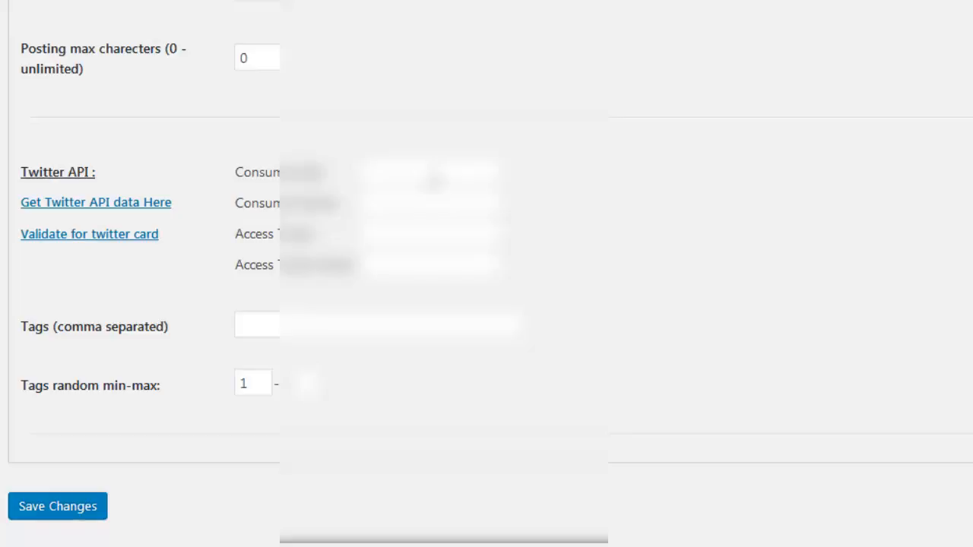
scroll(434, 181, "down", 2)
scroll(434, 186, "up", 4)
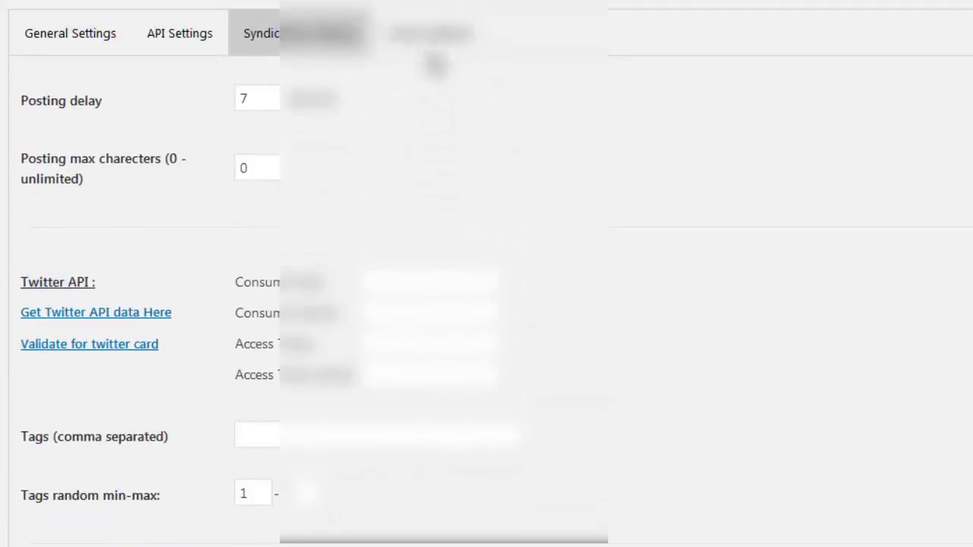
Step: Examine the competition analysis settings for keyword difficulty colours and the PA, DA and backlink ranges
left_click(430, 42)
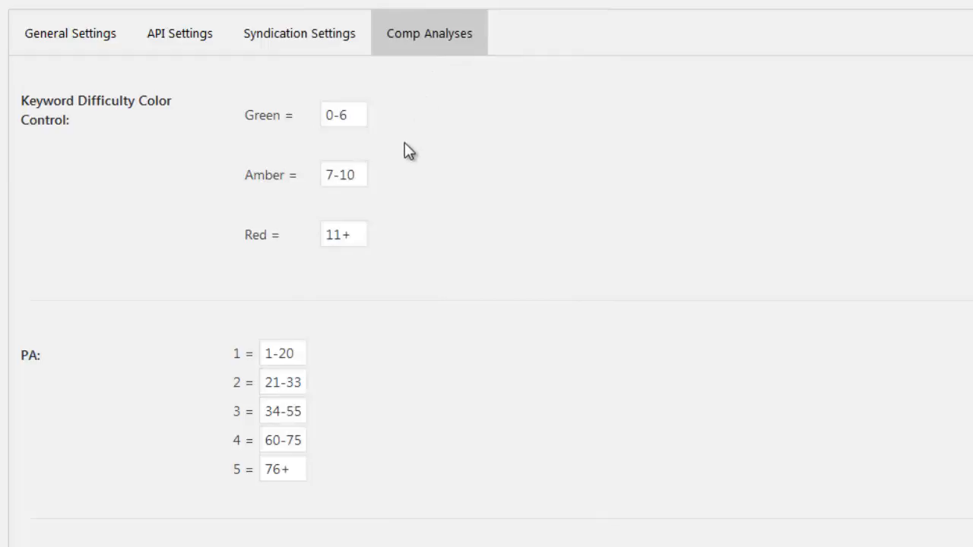
scroll(409, 151, "down", 2)
scroll(408, 150, "down", 6)
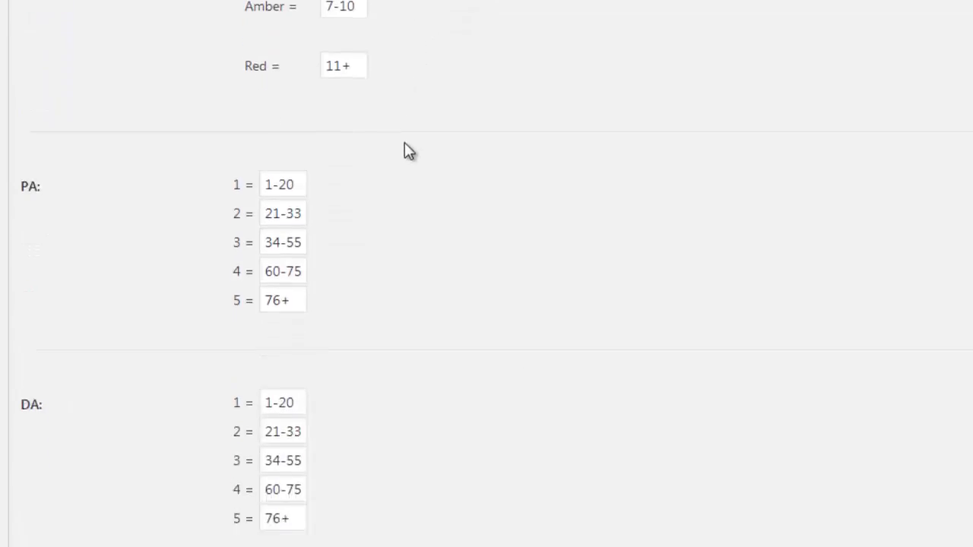
scroll(408, 150, "down", 2)
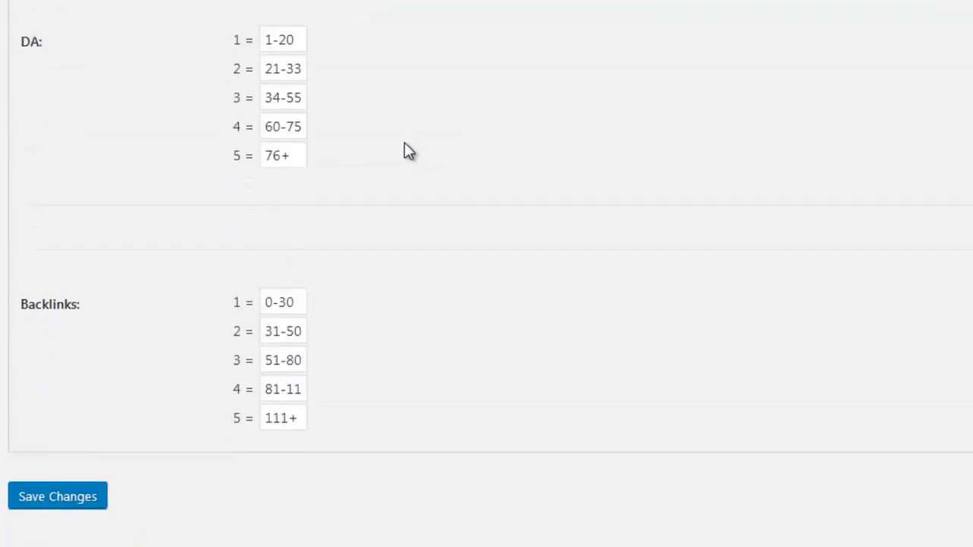
scroll(405, 148, "up", 10)
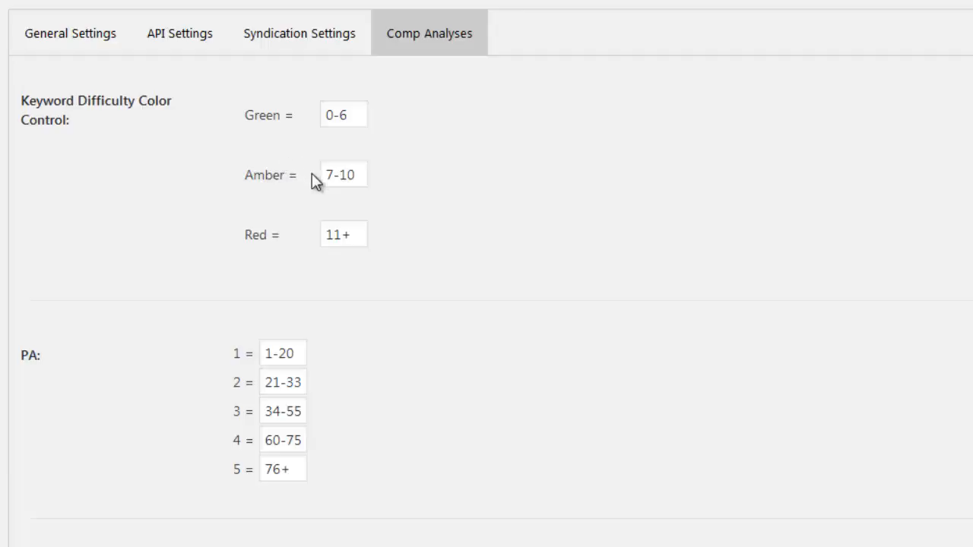
scroll(463, 177, "down", 7)
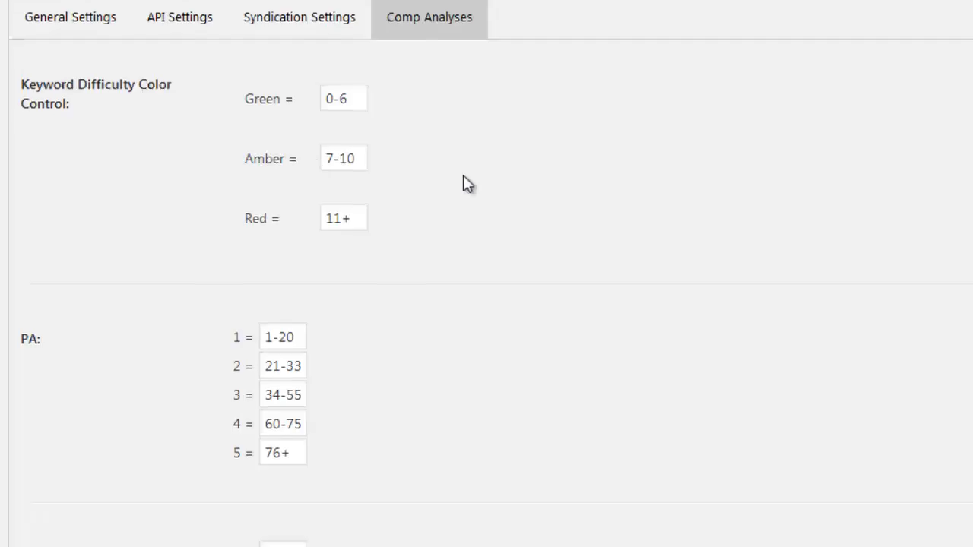
scroll(468, 184, "up", 7)
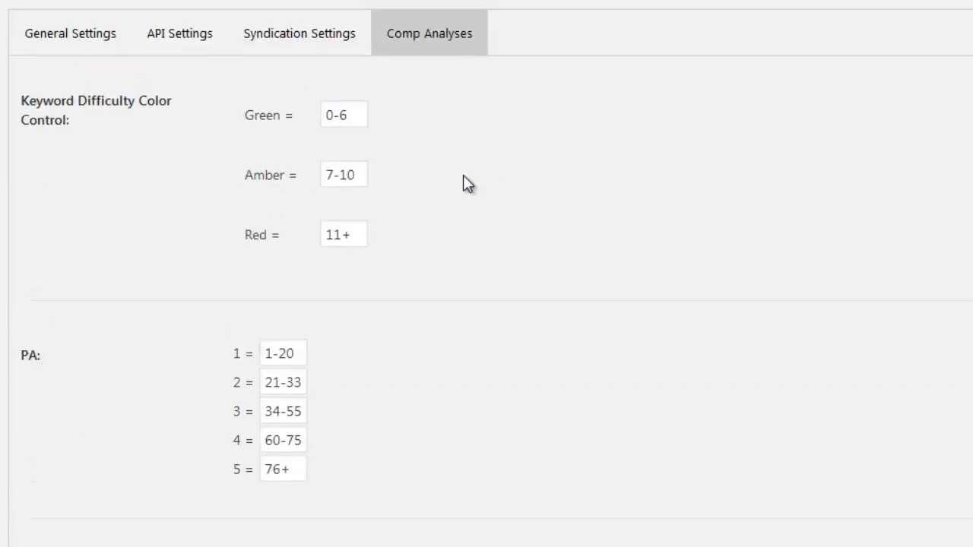